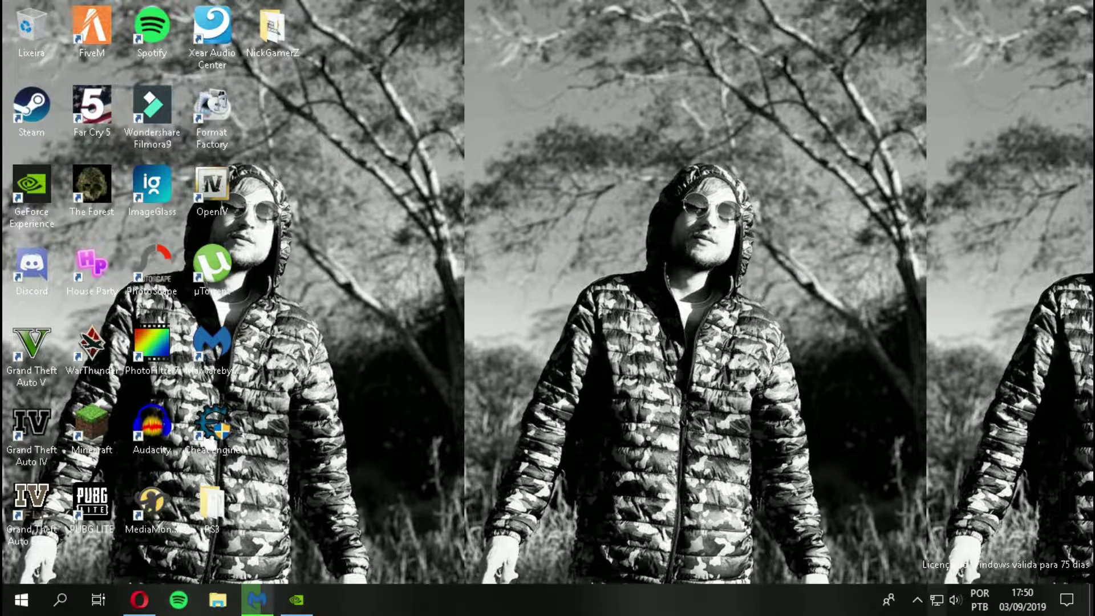
- Switch to Malwarebytes, view its dashboard with the protection status, and minimise the window
click(256, 599)
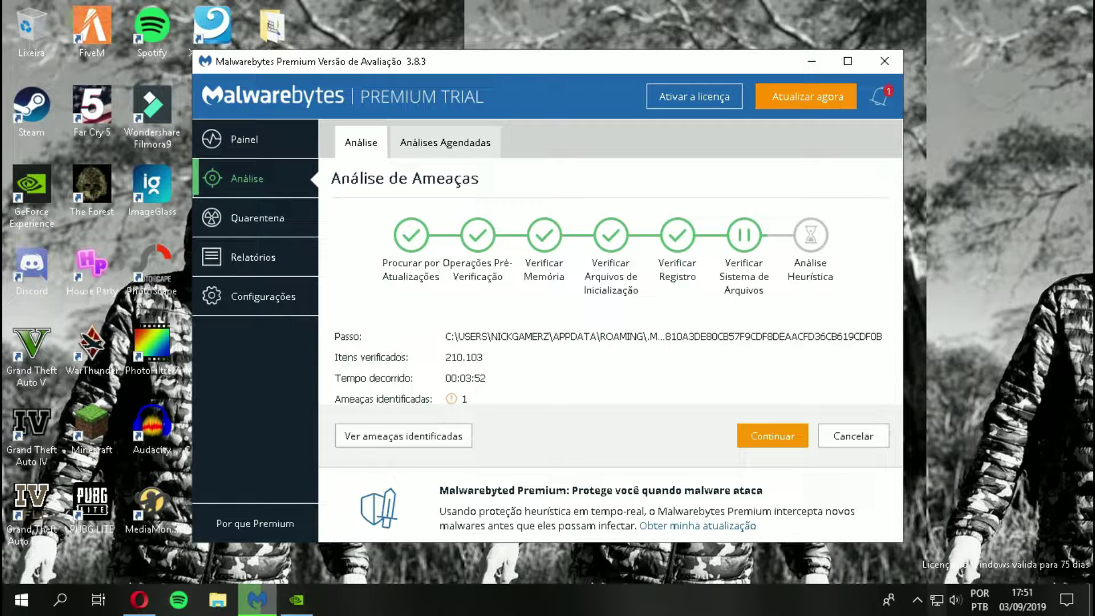
click(244, 139)
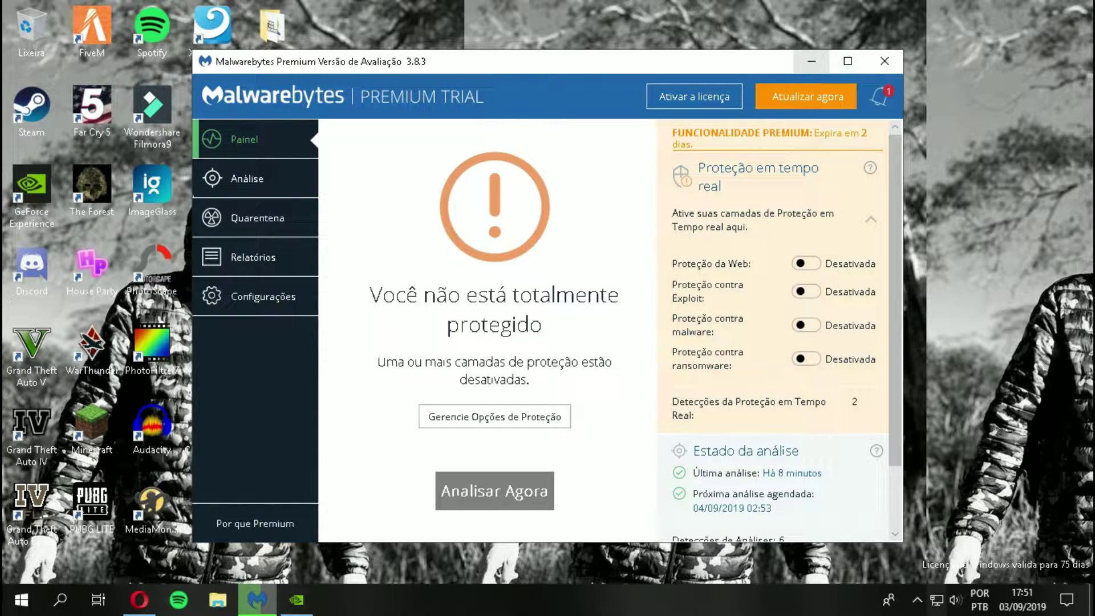
click(811, 61)
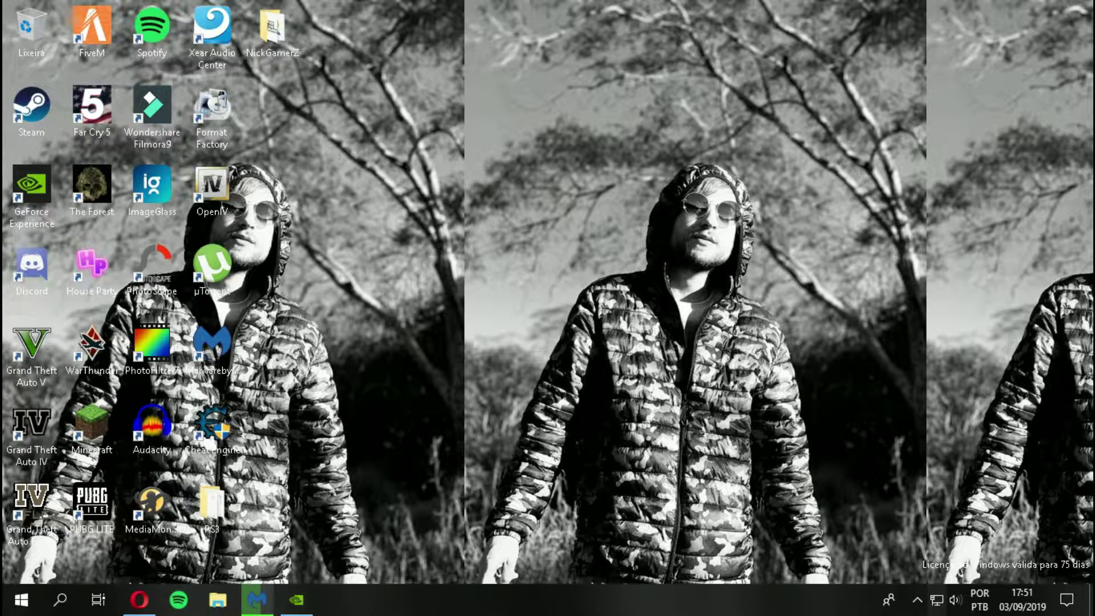
- Switch to GeForce Experience, view the driver page to check the graphics driver version, and minimise the window
click(296, 599)
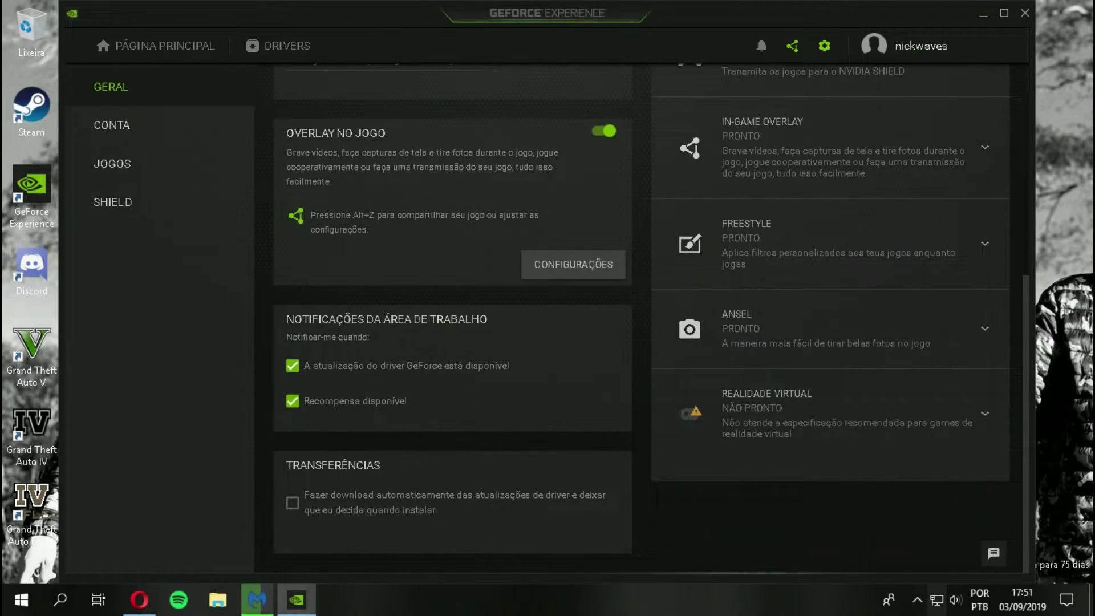
click(278, 46)
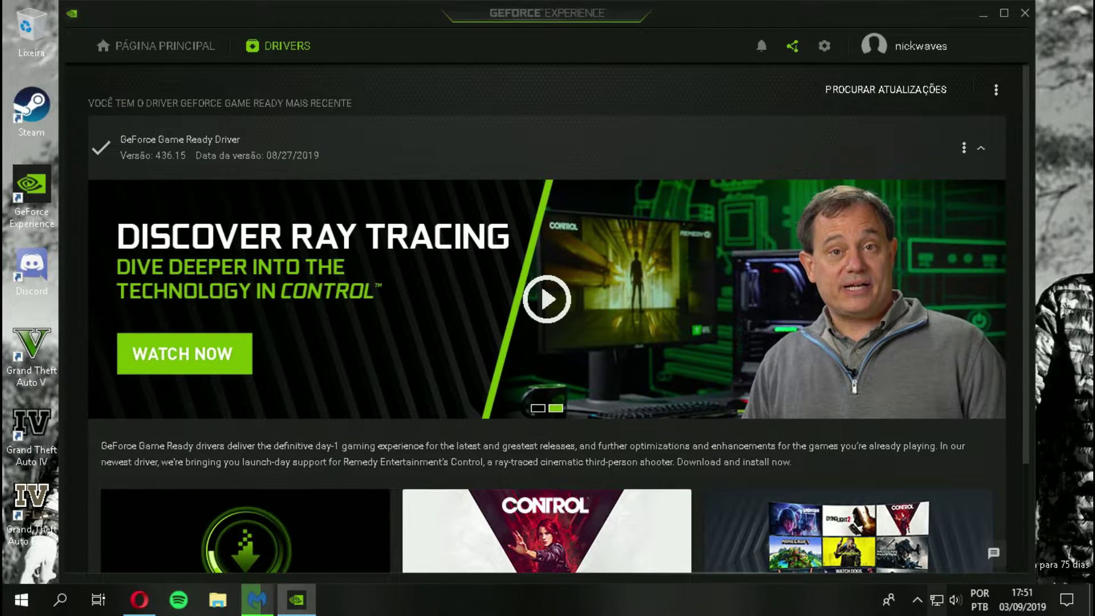
click(982, 12)
- Reopen GeForce Experience from its background icon to view the driver page again, and return to the desktop
click(916, 599)
right_click(875, 522)
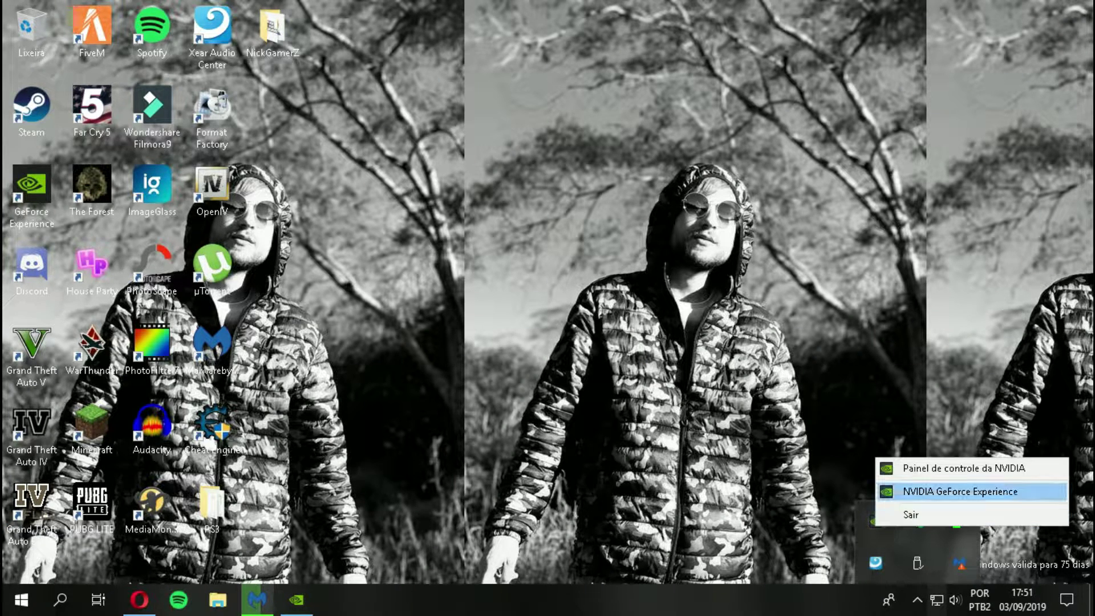
click(959, 491)
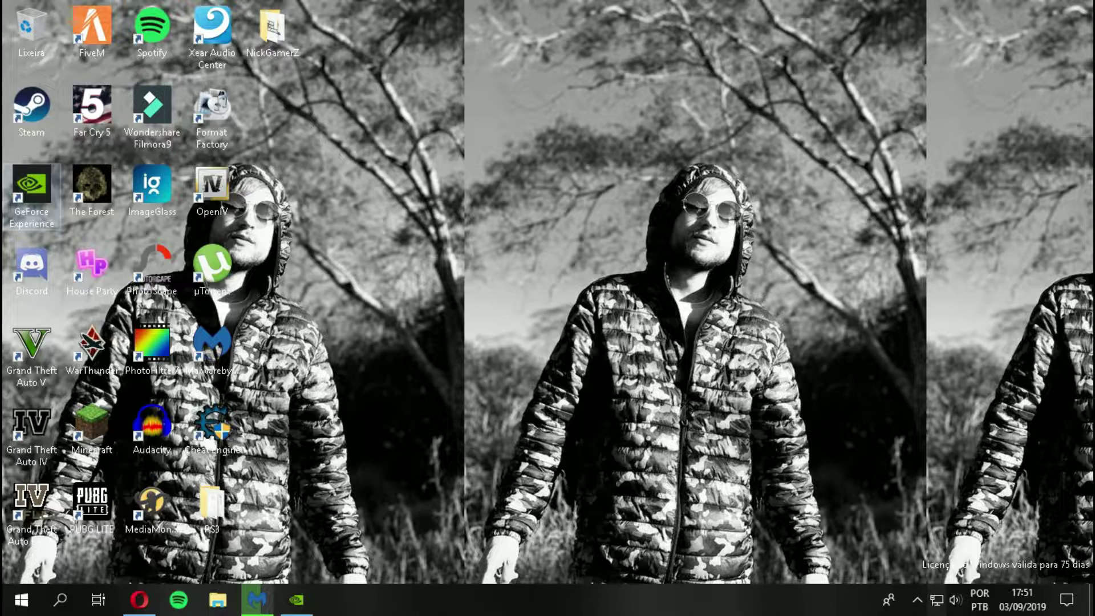
click(60, 599)
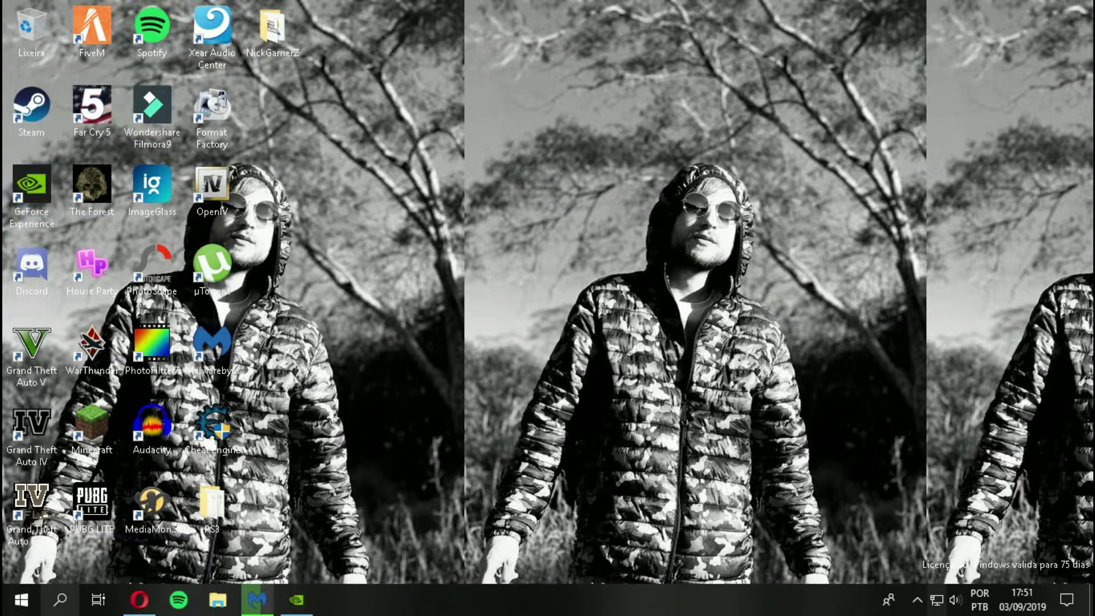
key(Escape)
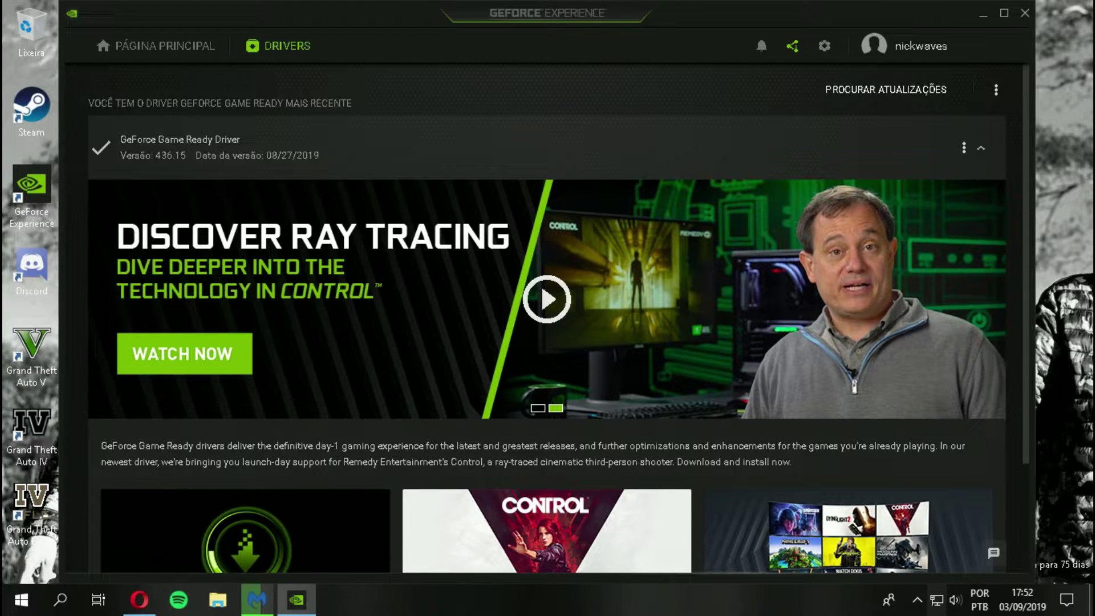
key(super+d)
- Find the Executar app with Windows search and use it to launch msconfig
key(super+s)
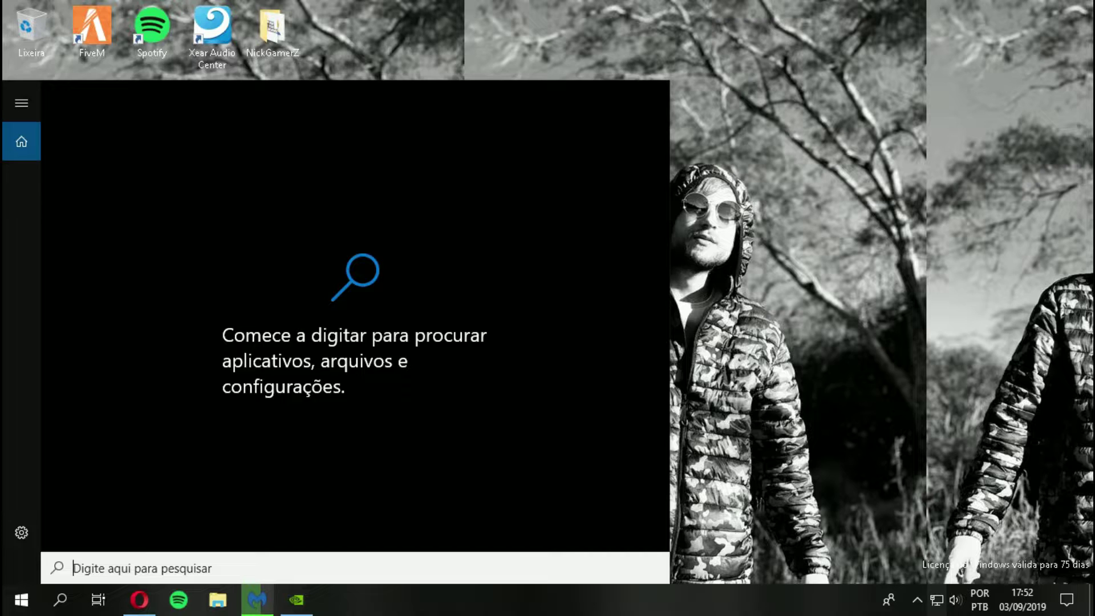
text(ms)
key(BackSpace)
key(BackSpace)
text(exe)
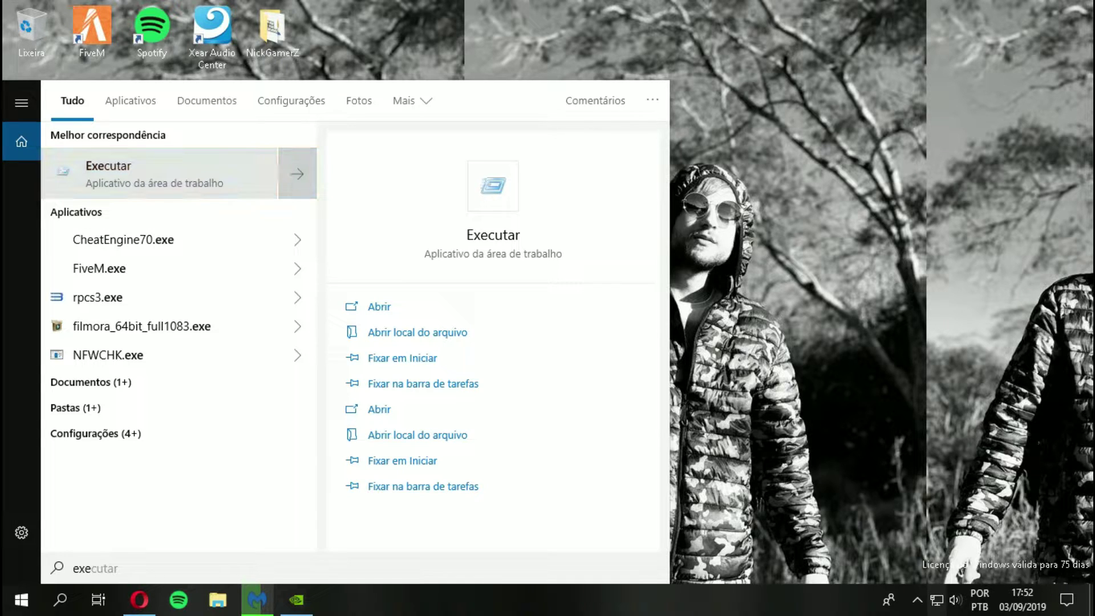
key(Return)
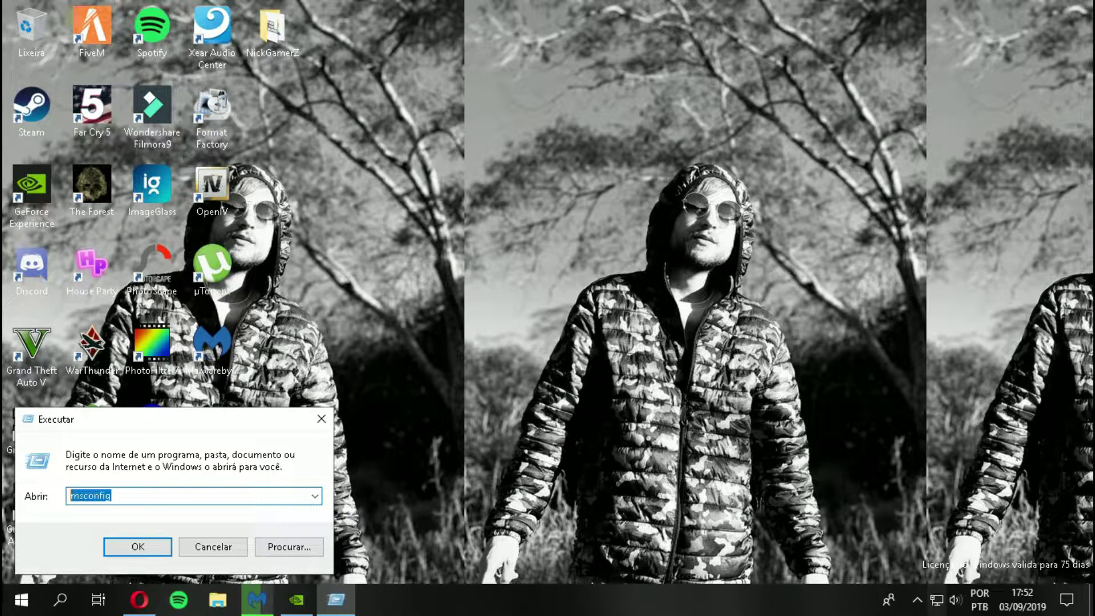
key(Return)
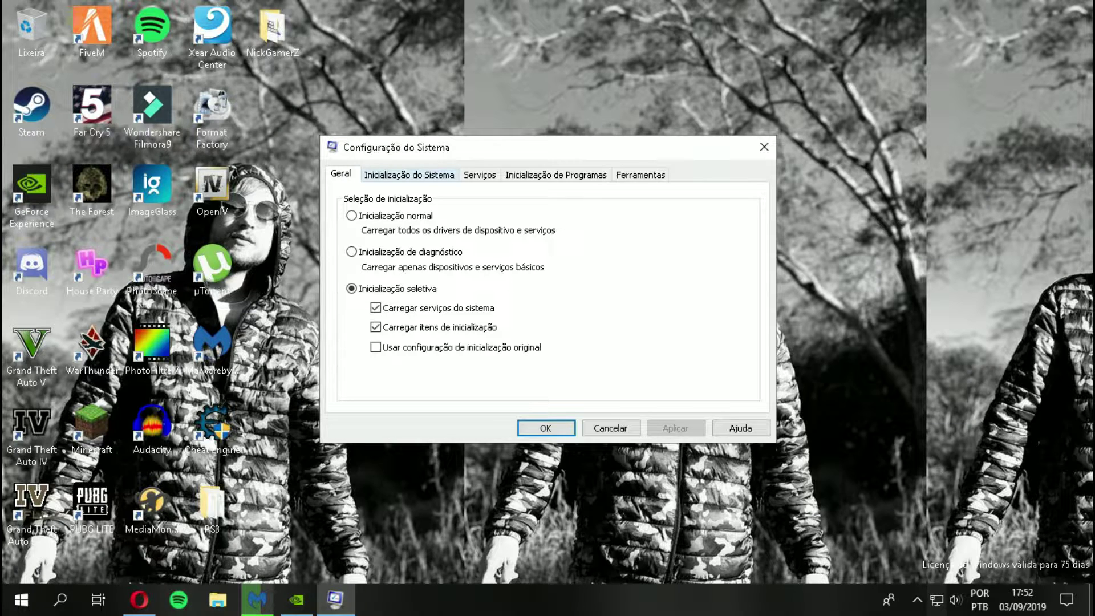
- Set the number of processors to 4 in the advanced boot options, save the system configuration, and dismiss the restart prompt
click(409, 175)
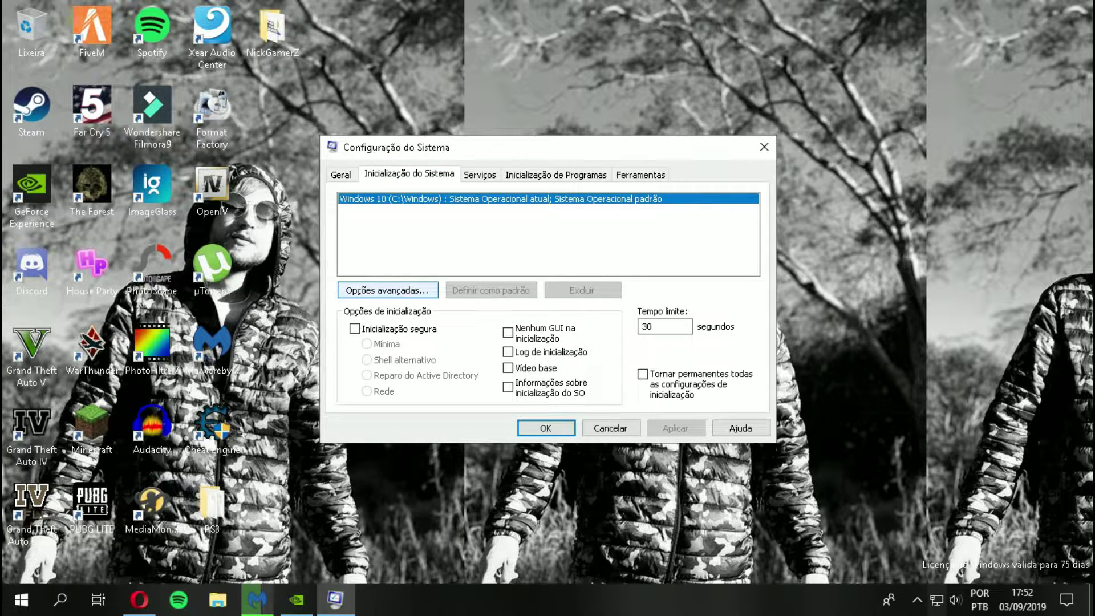
click(388, 290)
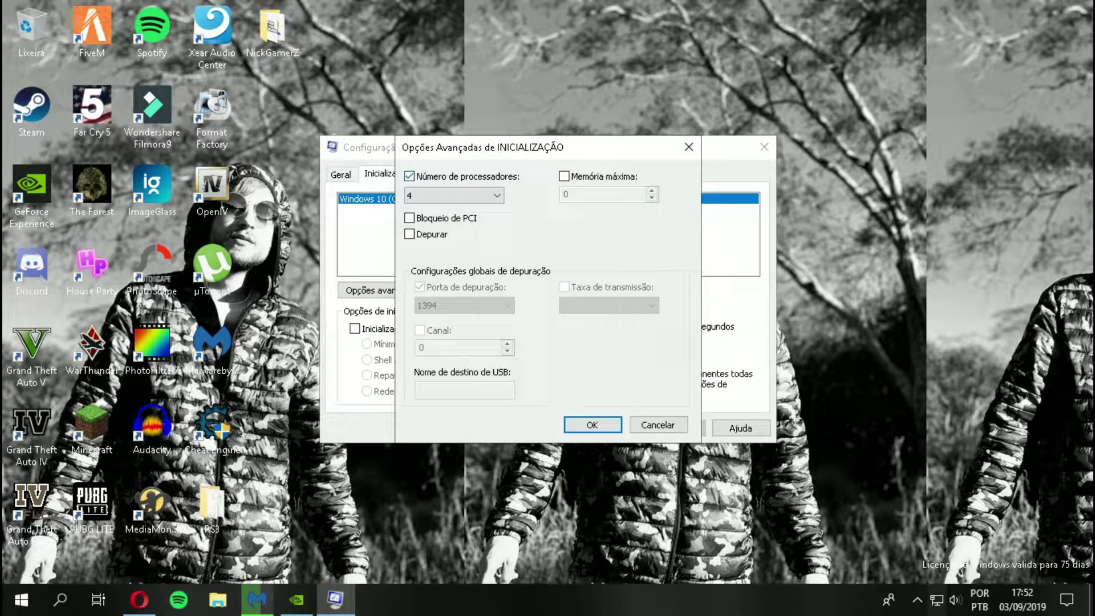
click(453, 195)
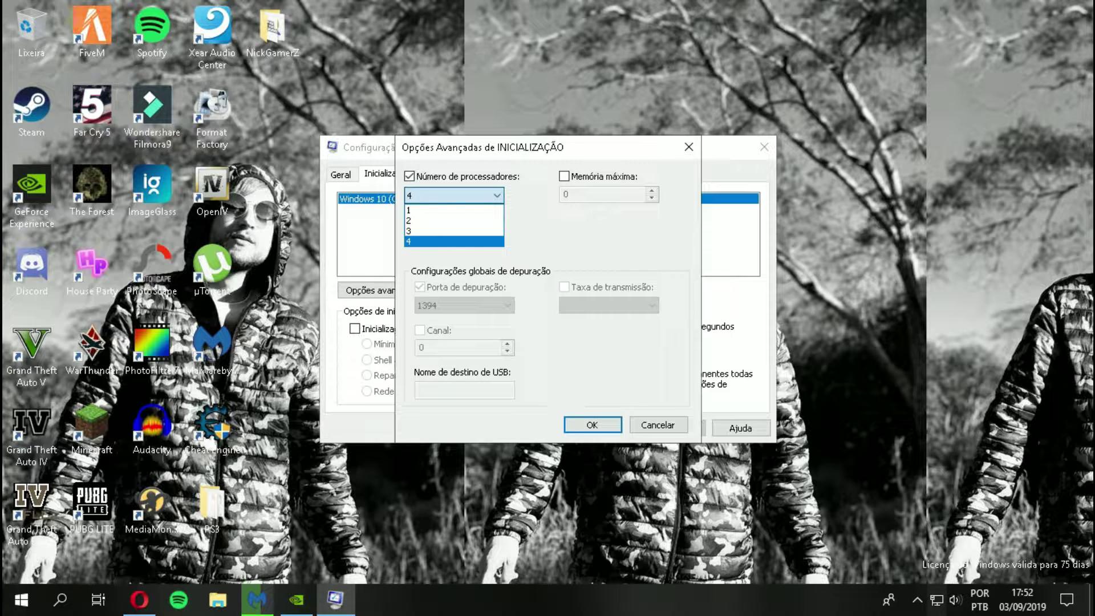
click(453, 241)
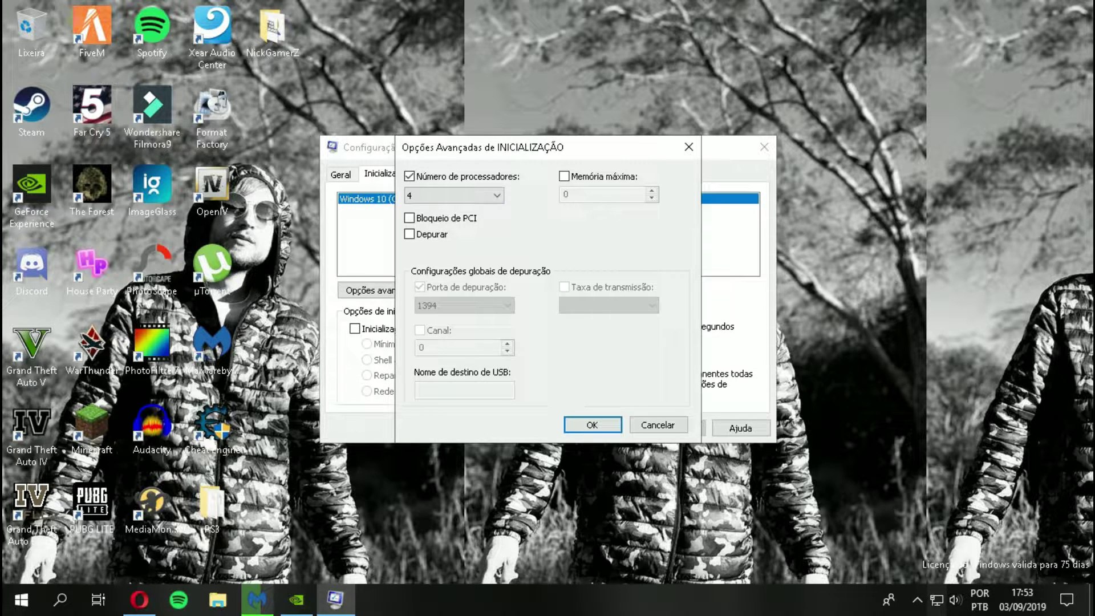
click(453, 195)
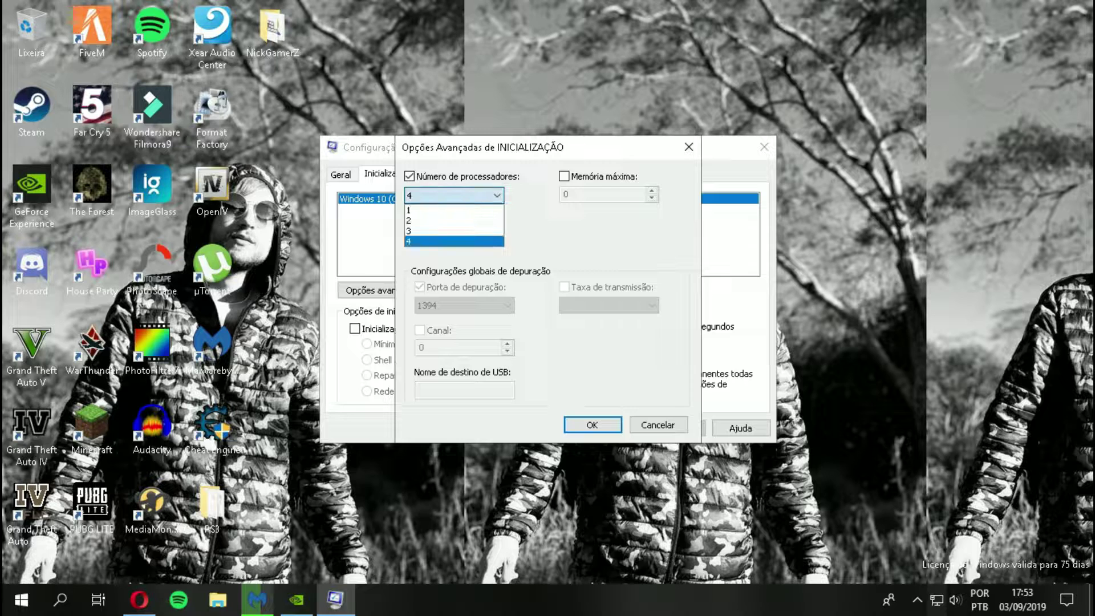
click(428, 241)
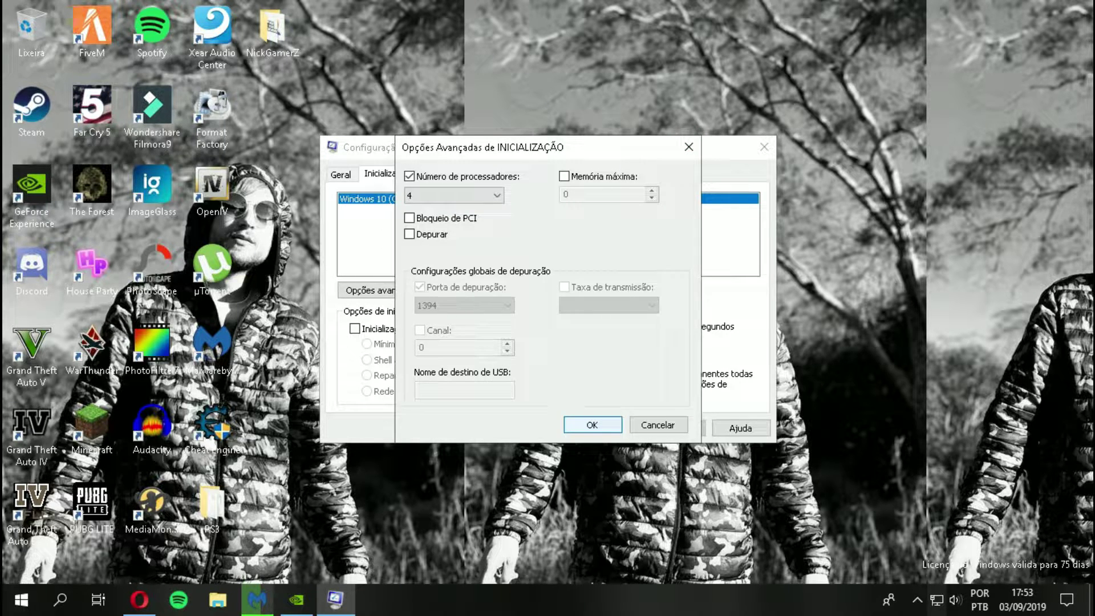
click(592, 424)
click(551, 427)
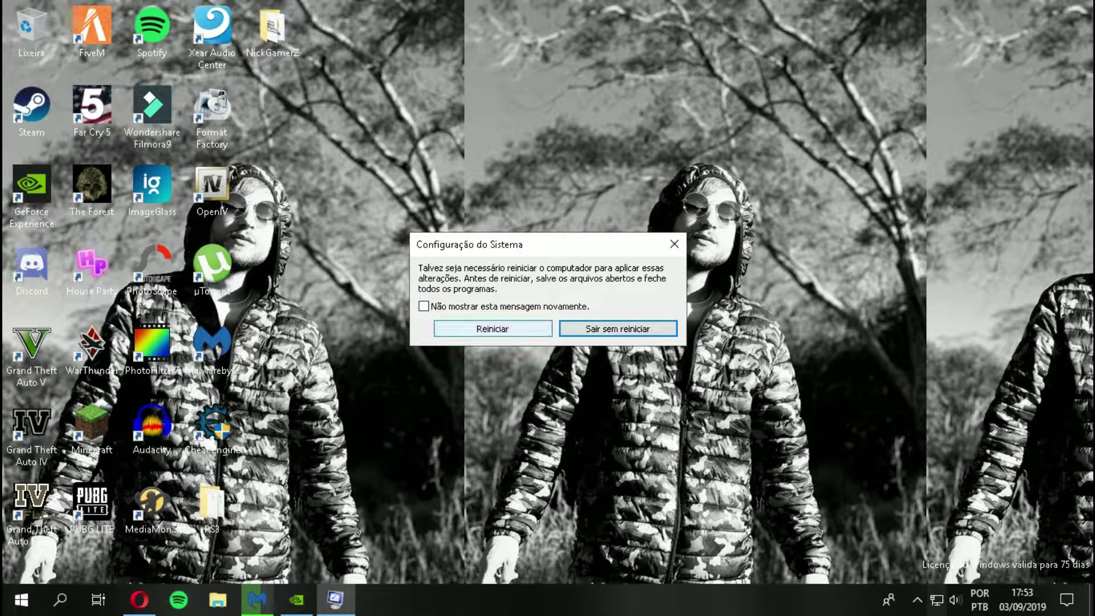
click(674, 244)
- Open the Performance Options dialog through the Control Panel's System and Security section and advanced system settings
key(super+s)
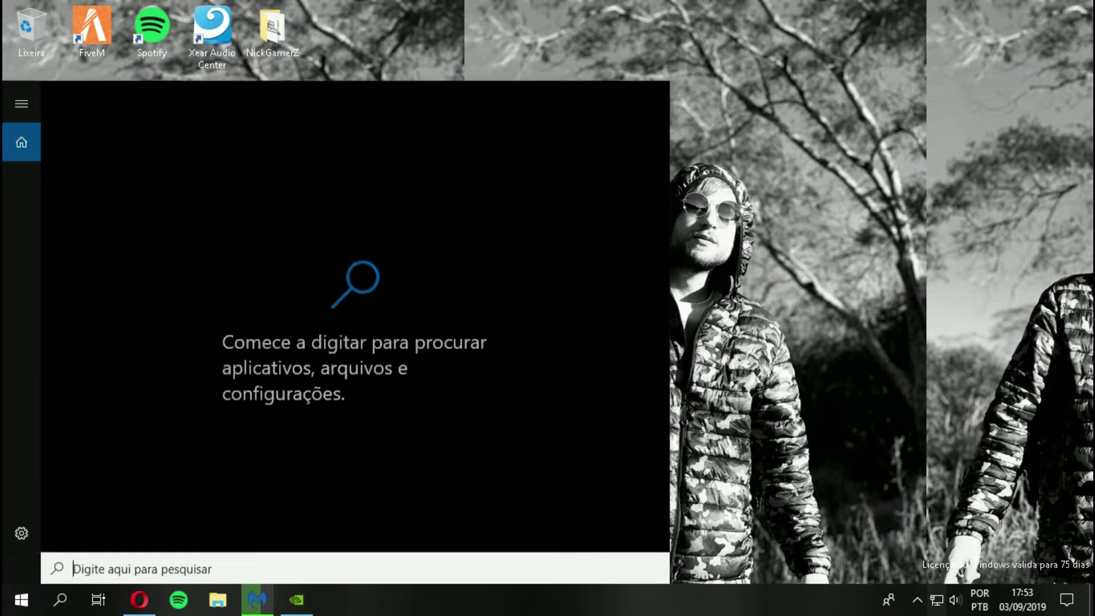
text(painel)
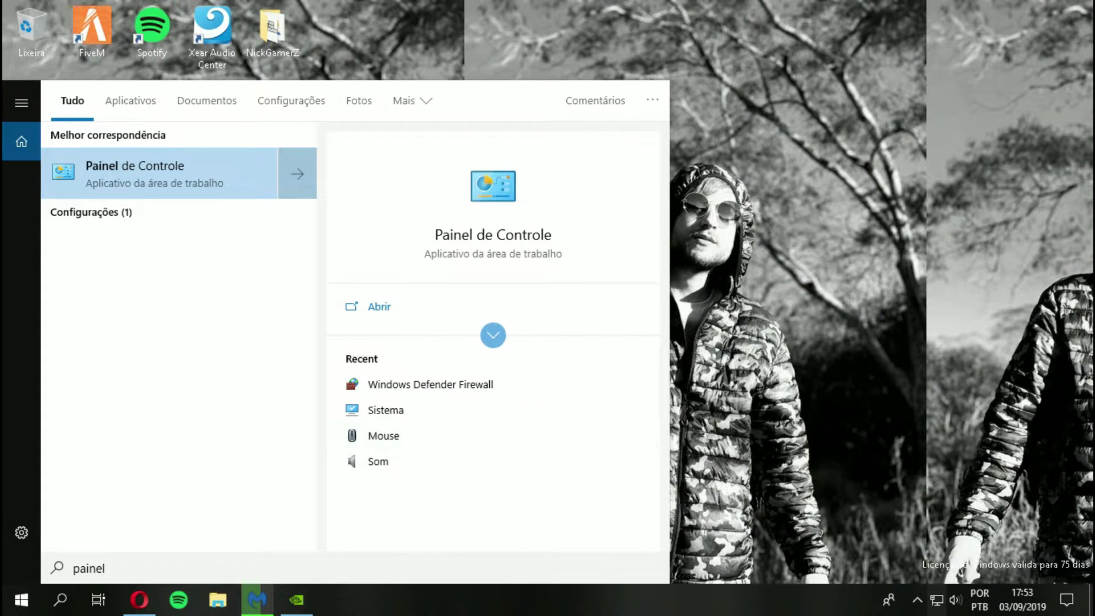
click(152, 173)
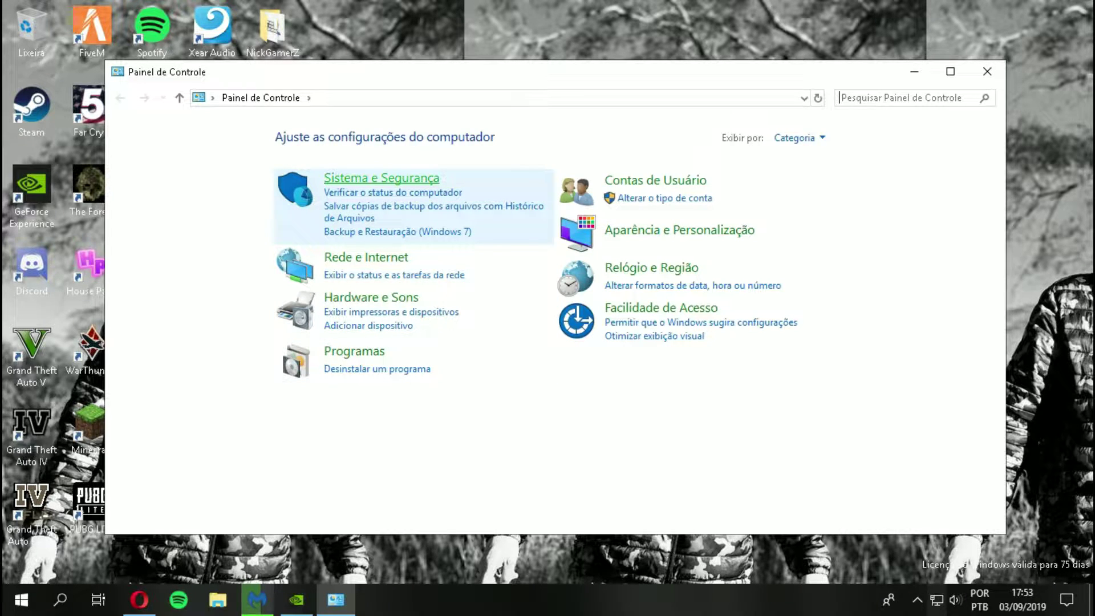
click(382, 178)
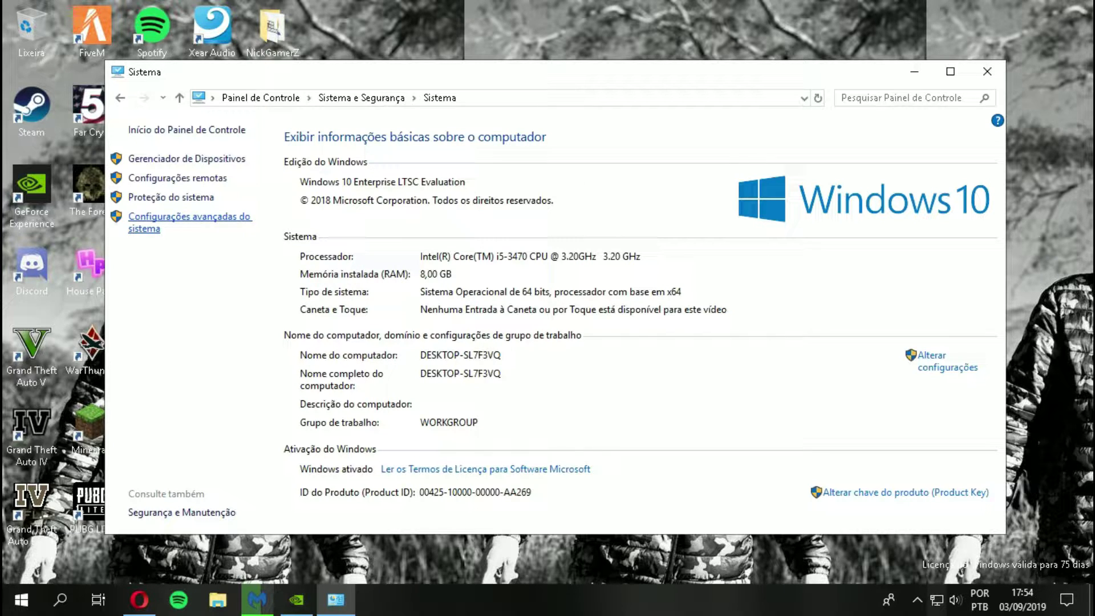
click(188, 217)
click(334, 190)
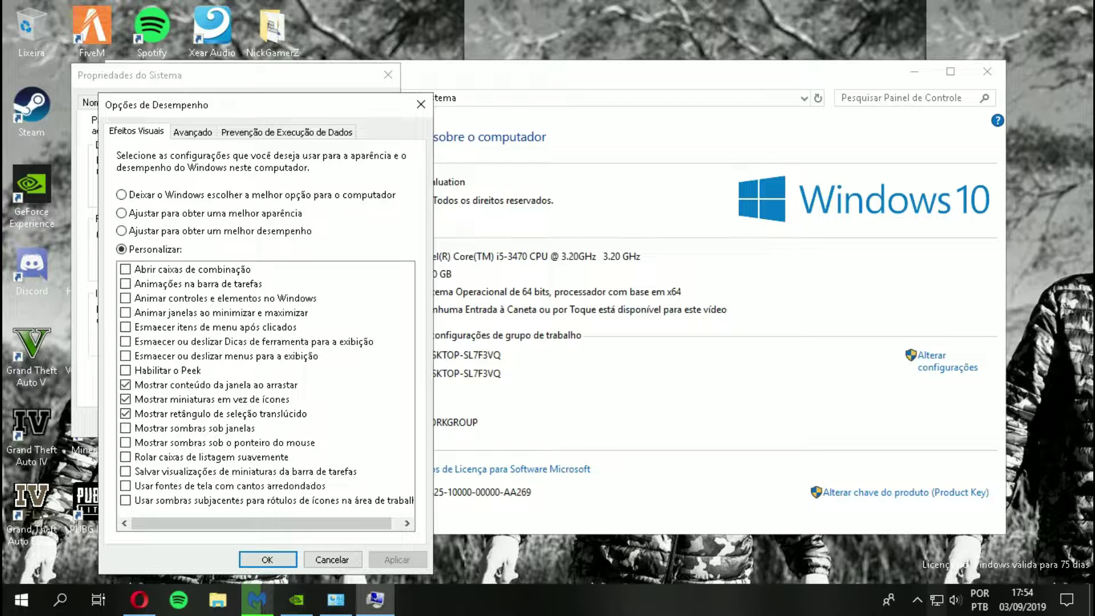
- Review the virtual memory paging file settings in the advanced performance options, and close all the system windows without changes
click(192, 132)
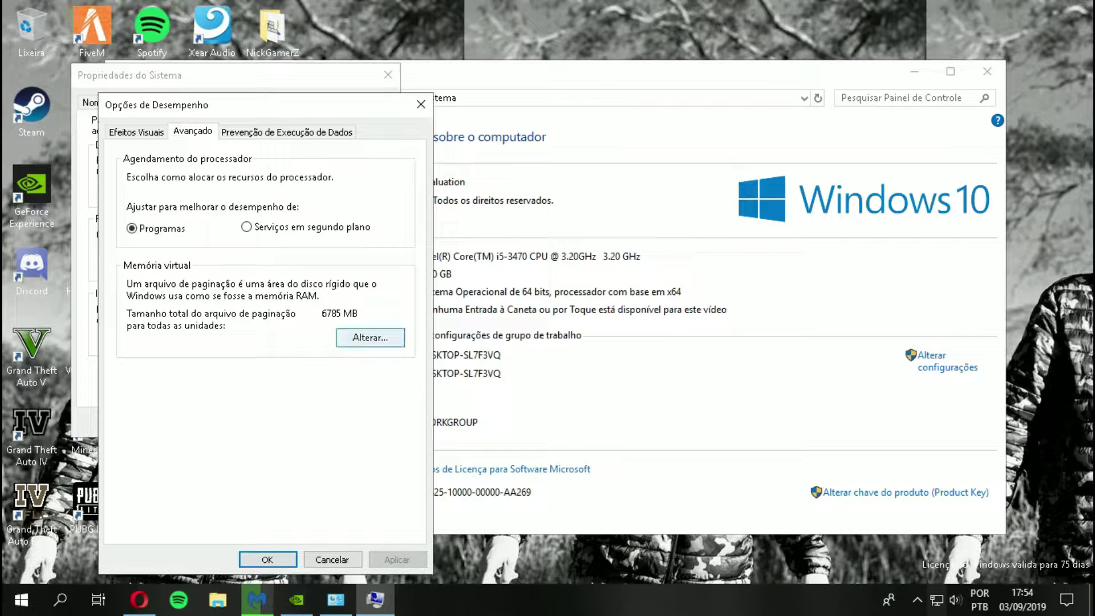
key(Return)
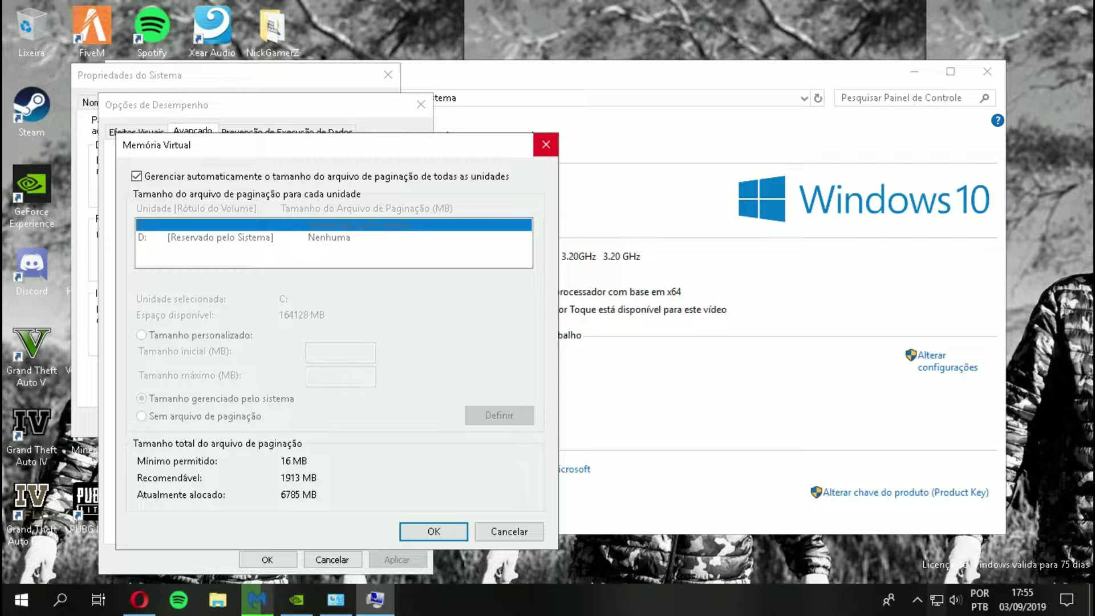
click(546, 144)
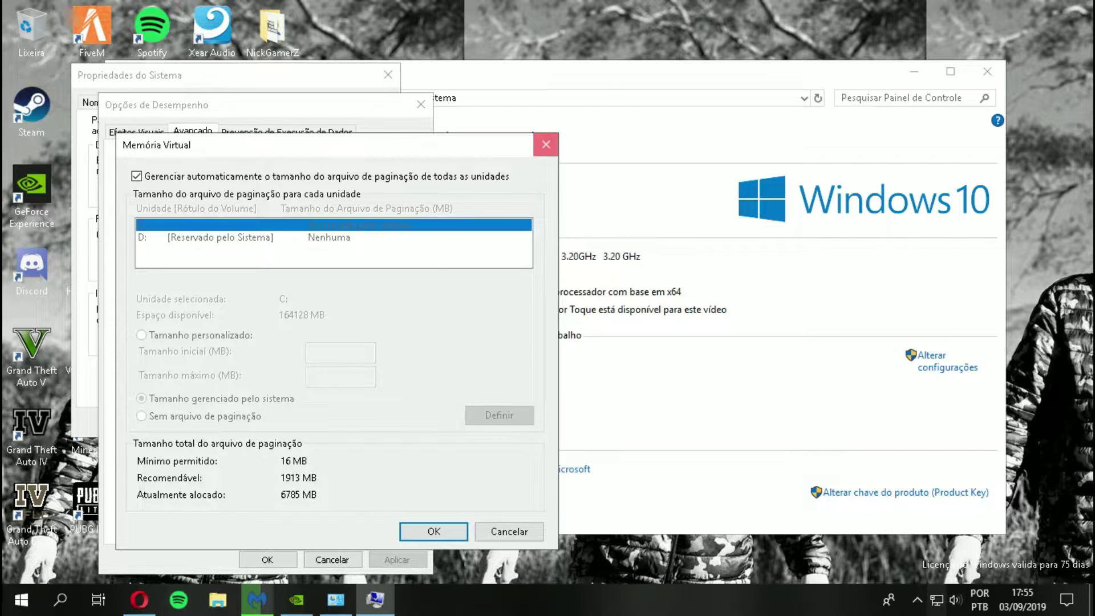
click(420, 104)
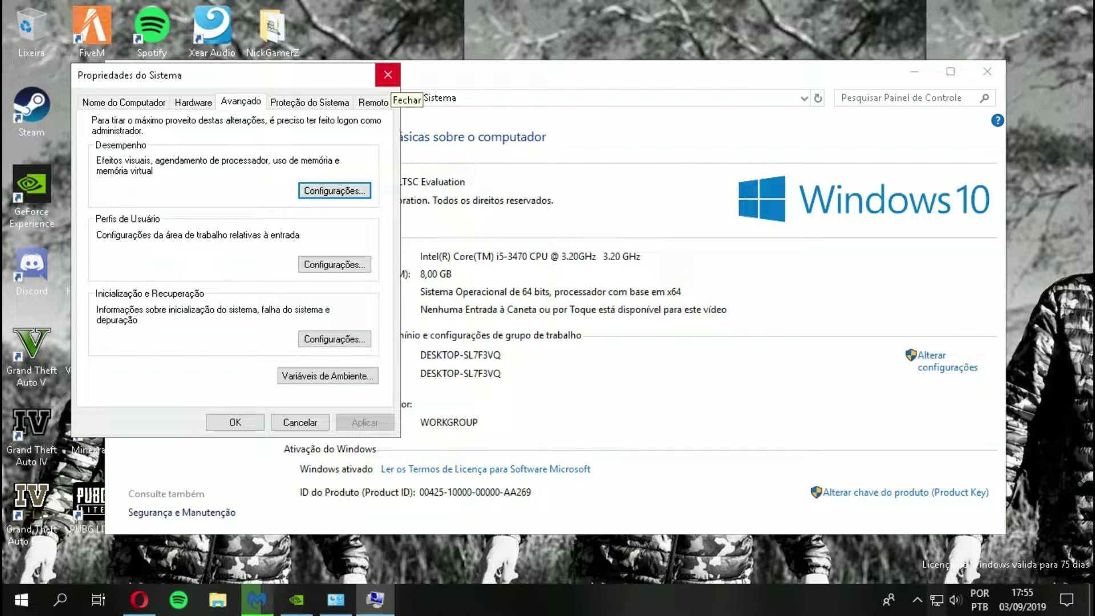
click(388, 75)
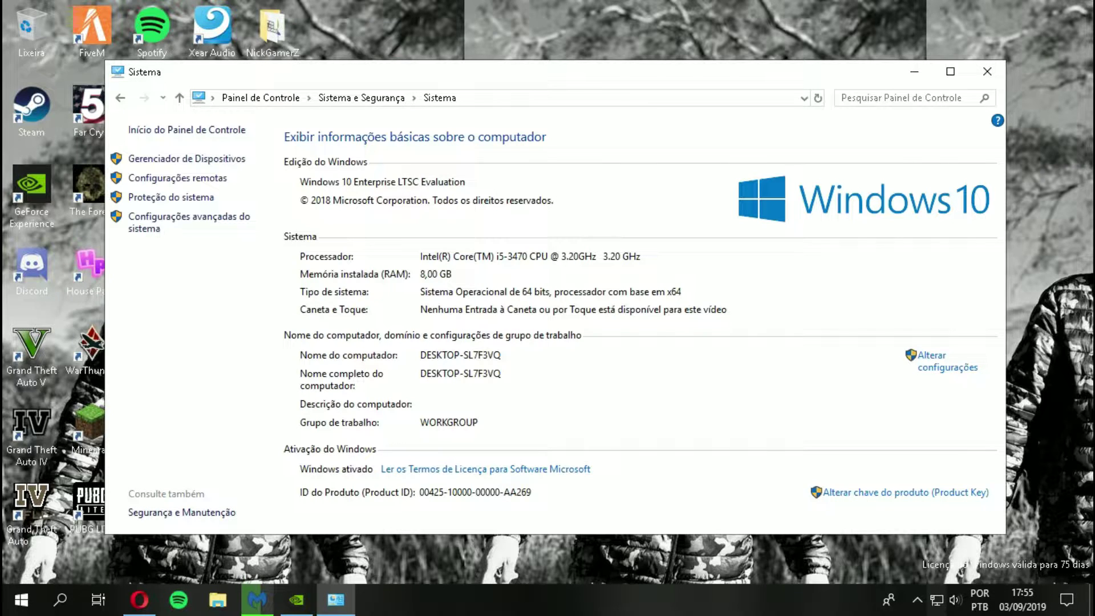
click(987, 72)
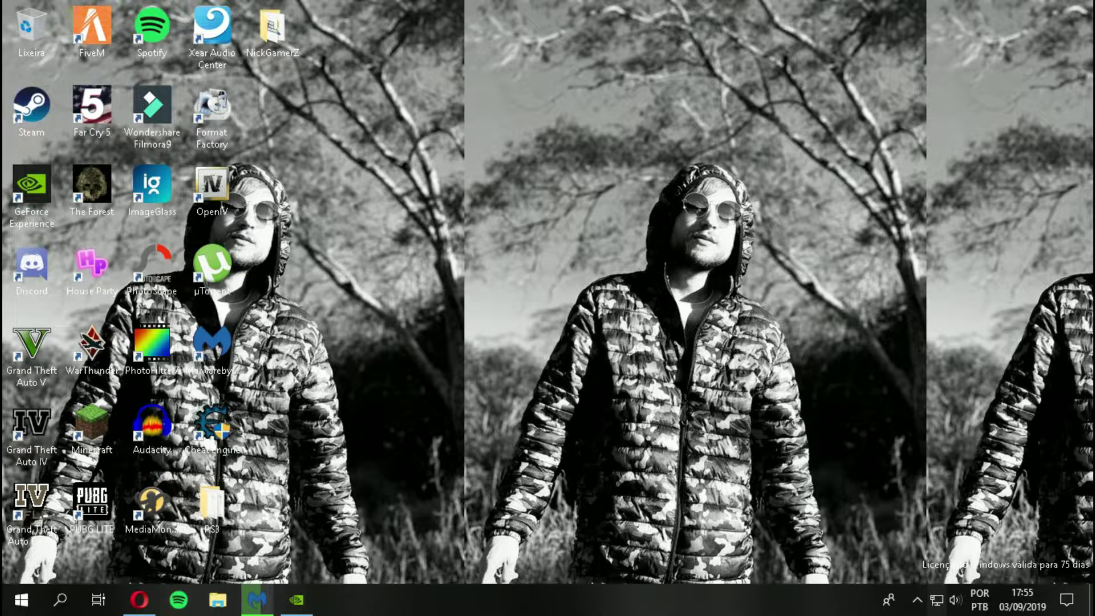
- Switch to the Opera browser and search Google for "intel update" in a new tab
click(139, 599)
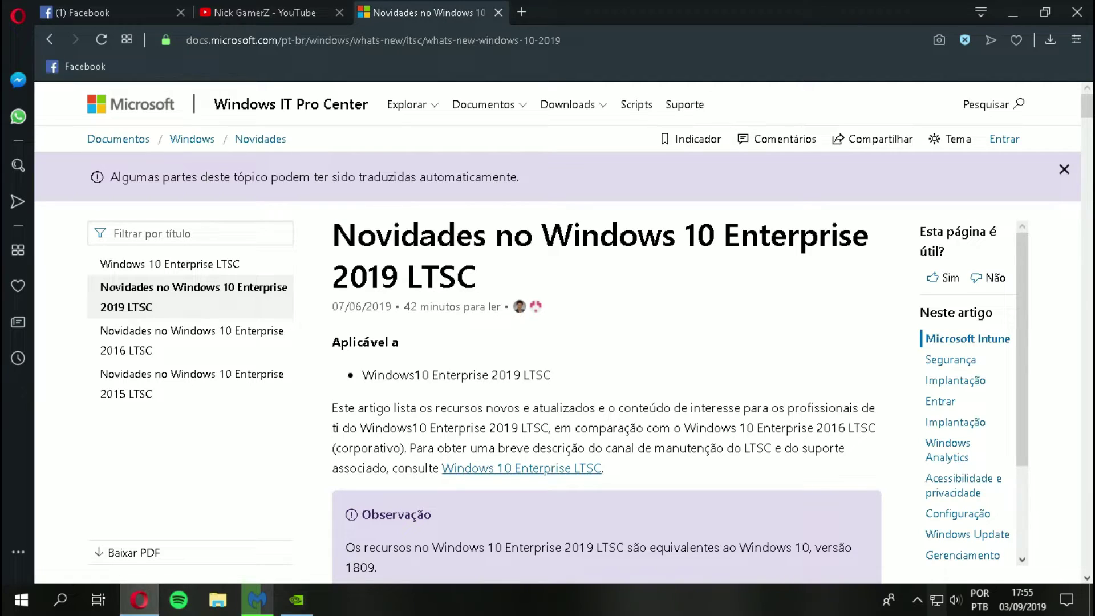
key(ctrl+t)
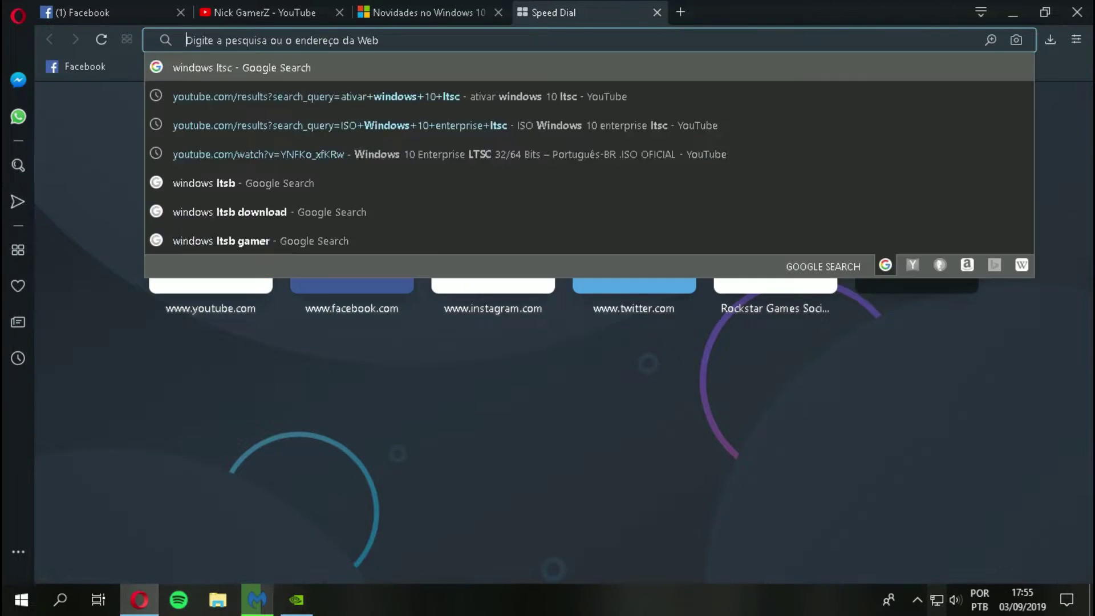
text(intel ipdat)
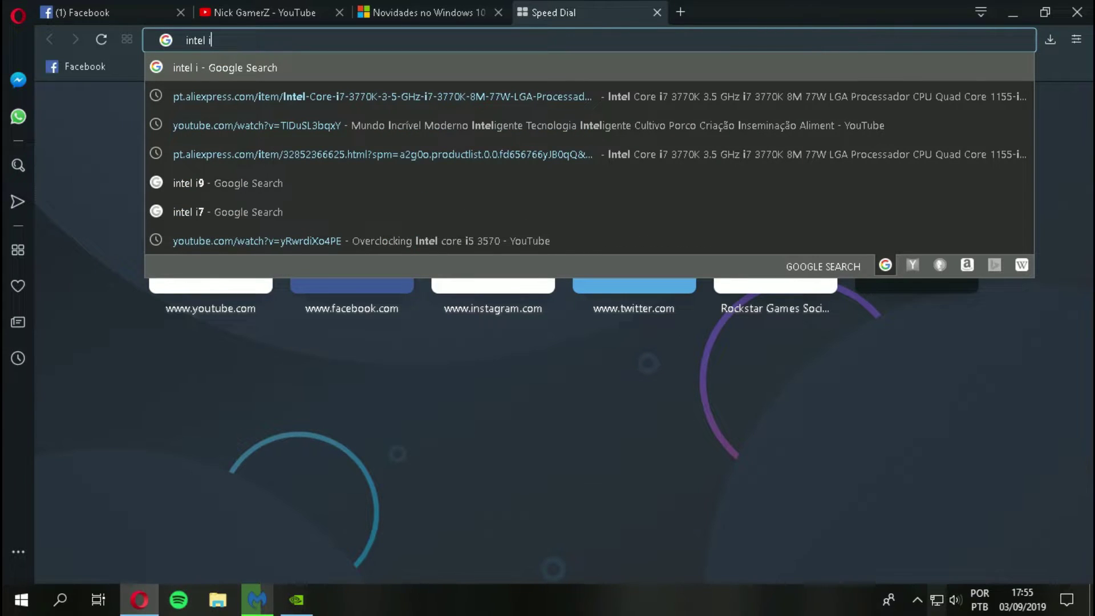
key(BackSpace)
key(BackSpace)
key(BackSpace)
key(BackSpace)
key(BackSpace)
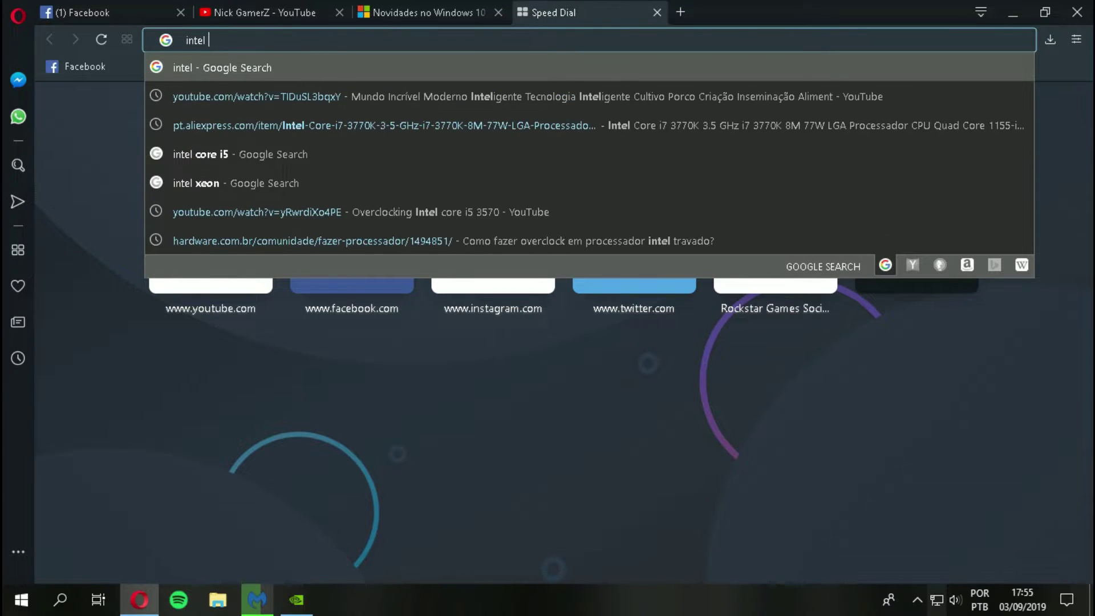
text(update)
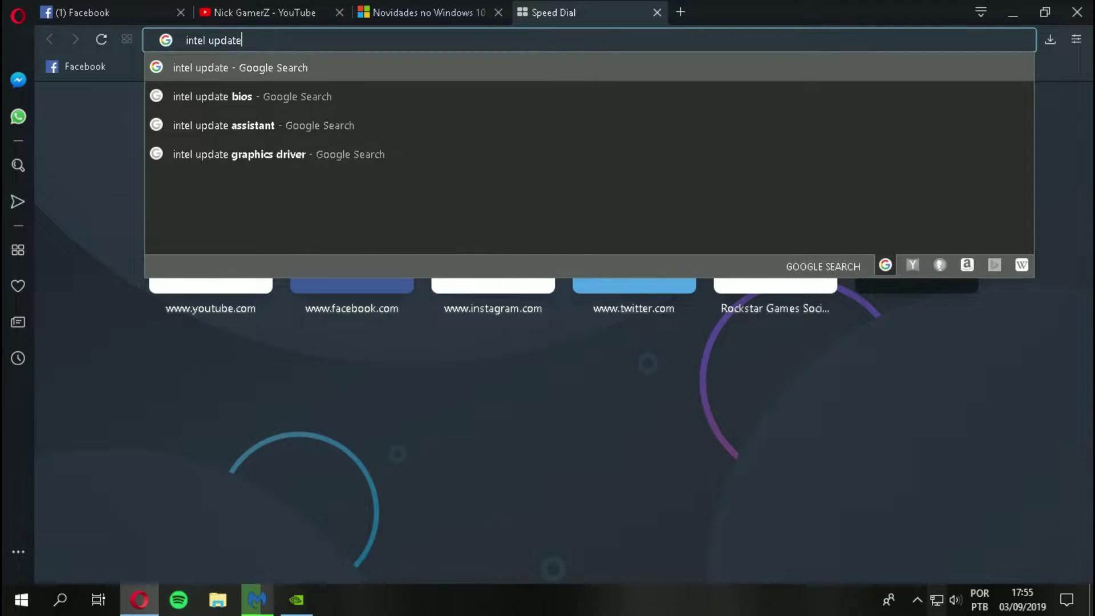
key(Return)
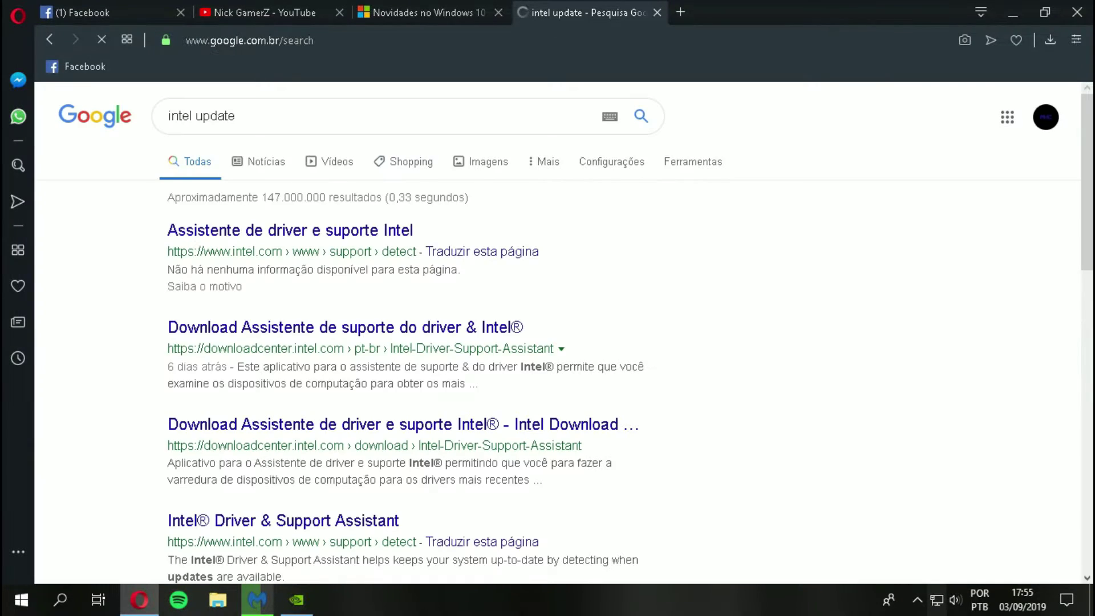
- View the Assistente de driver e suporte Intel page from the search results, close it, and minimise the browser
click(290, 230)
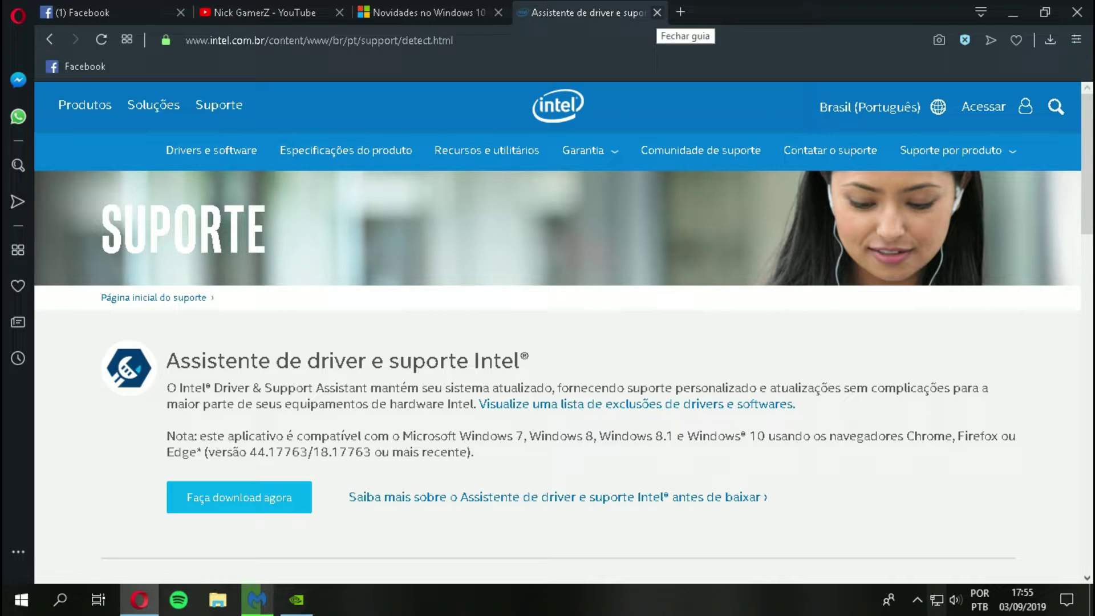
click(657, 12)
click(981, 12)
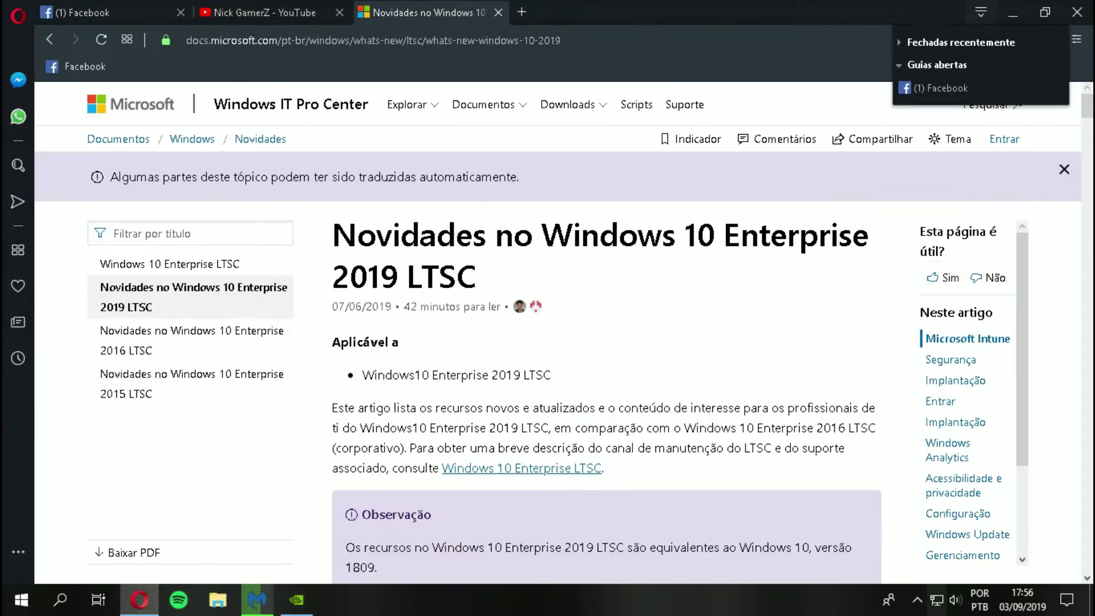
click(1013, 12)
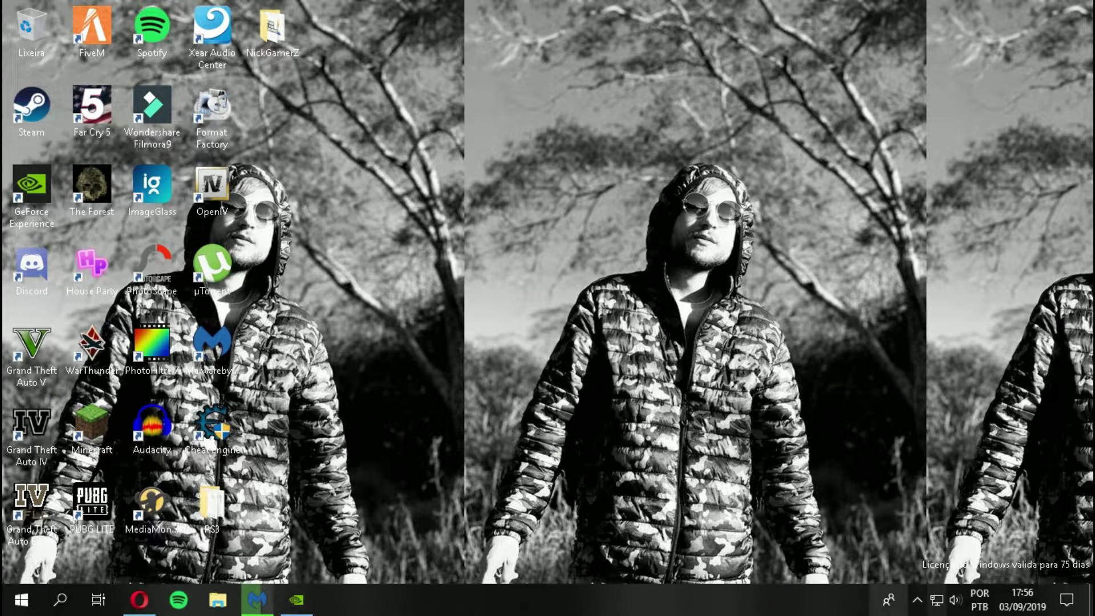
- Open the NVIDIA Control Panel from the hidden system tray icons
click(888, 599)
click(916, 599)
right_click(875, 521)
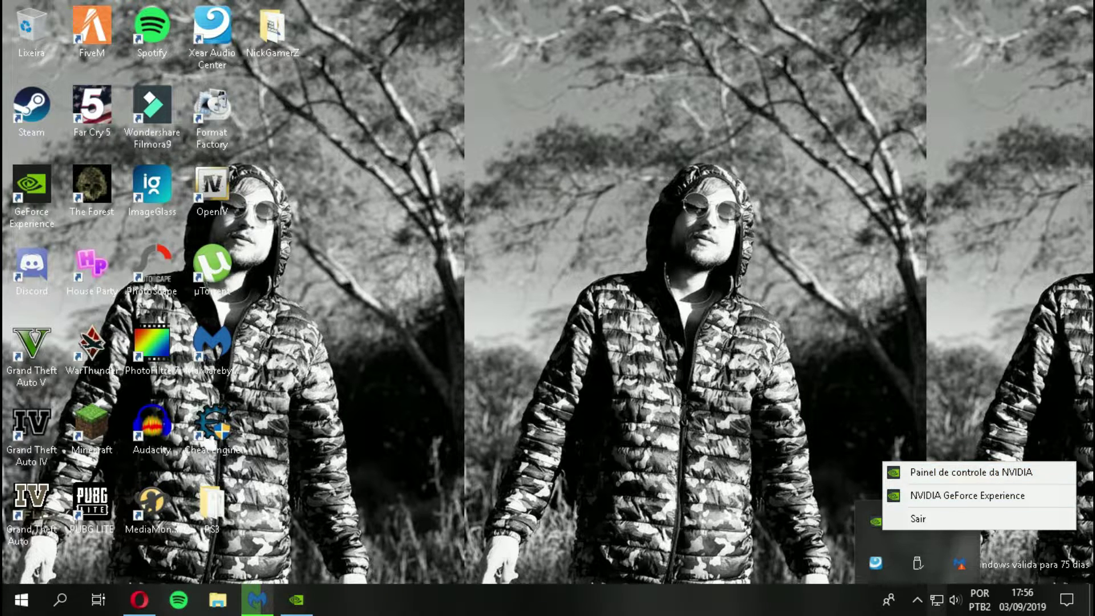
click(970, 472)
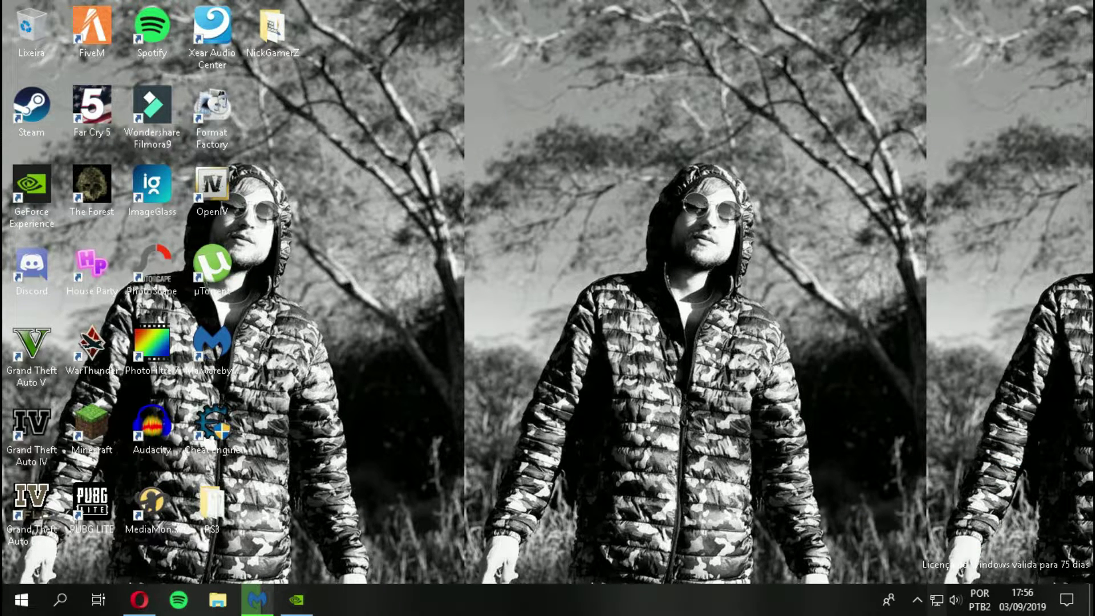
key(alt+shift)
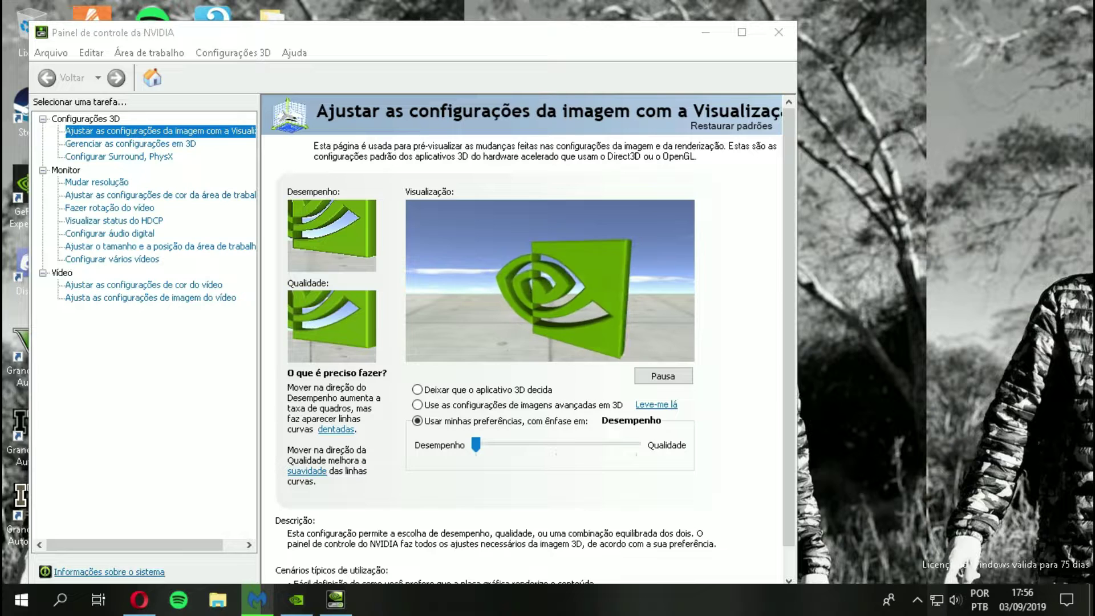
- Compare the 3D image preview's Desempenho emphasis with the global options under Gerenciar as configurações em 3D
mouse_move(475, 445)
mouse_down()
mouse_move(636, 445)
mouse_move(476, 444)
mouse_up()
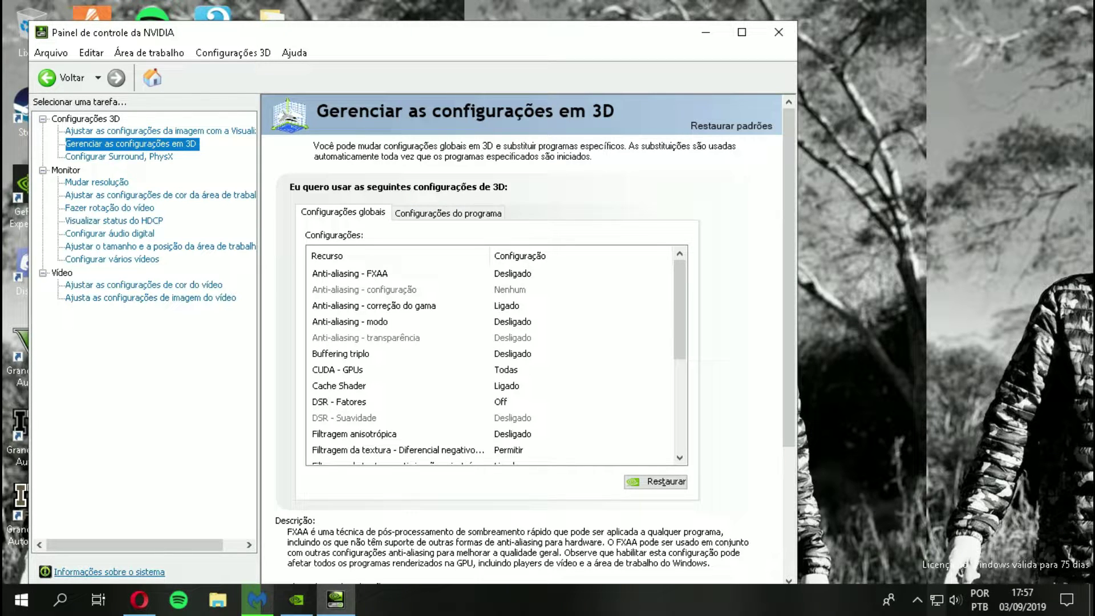
click(160, 130)
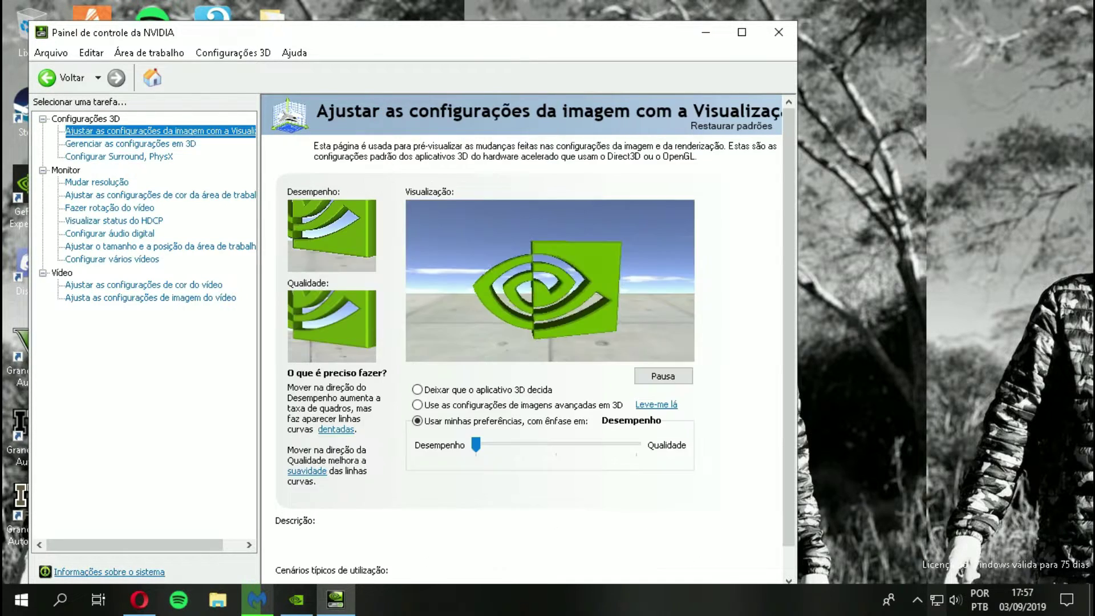
click(130, 143)
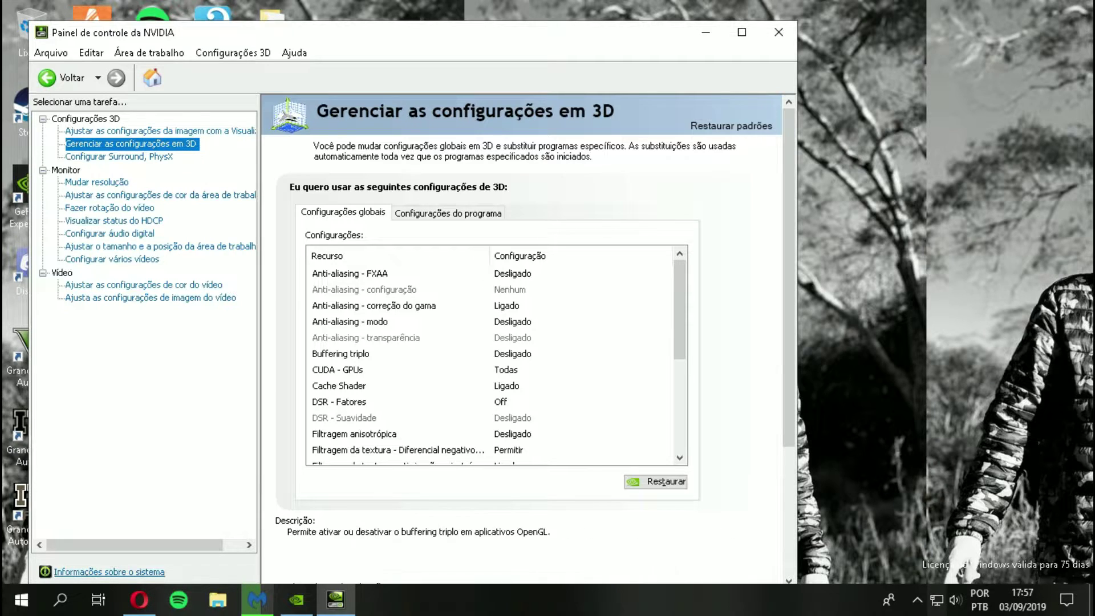
click(160, 130)
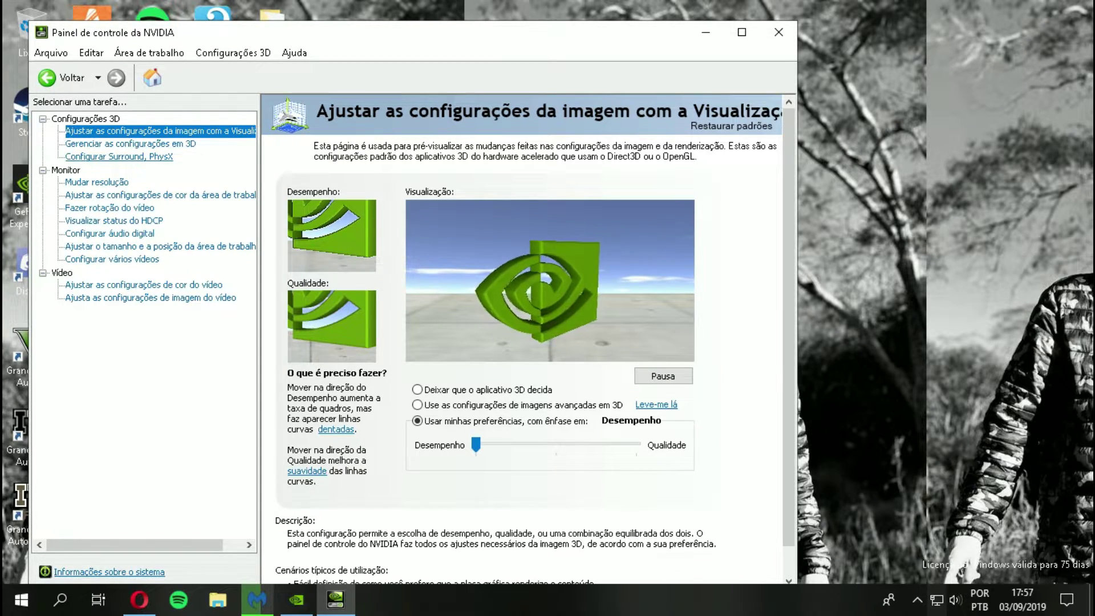
- Review the PhysX processor choices on the Configurar Surround, PhysX page without changing the selection
click(118, 156)
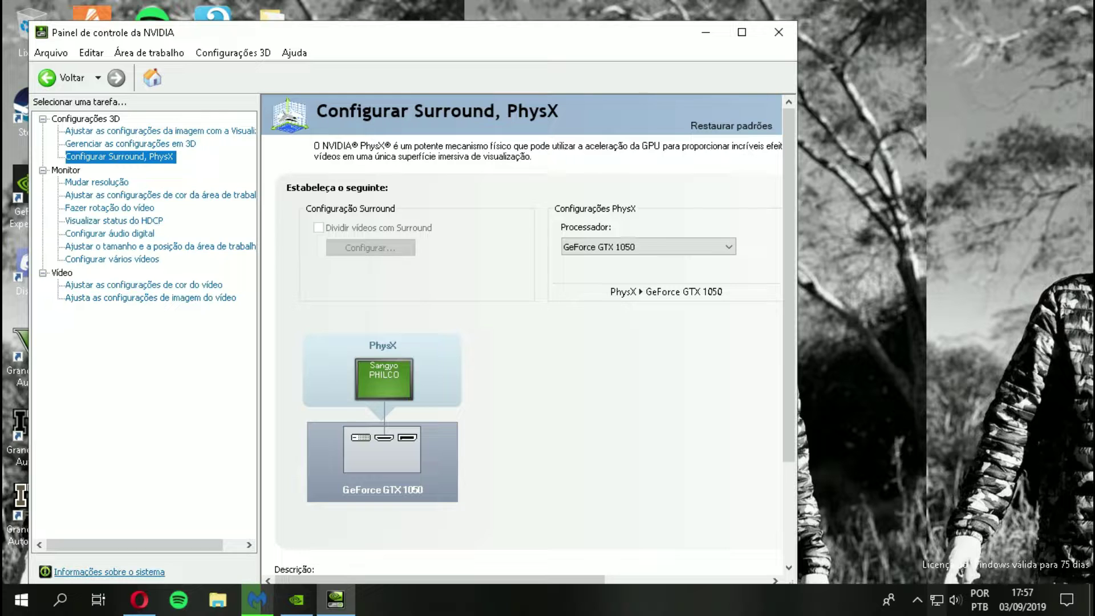
click(648, 247)
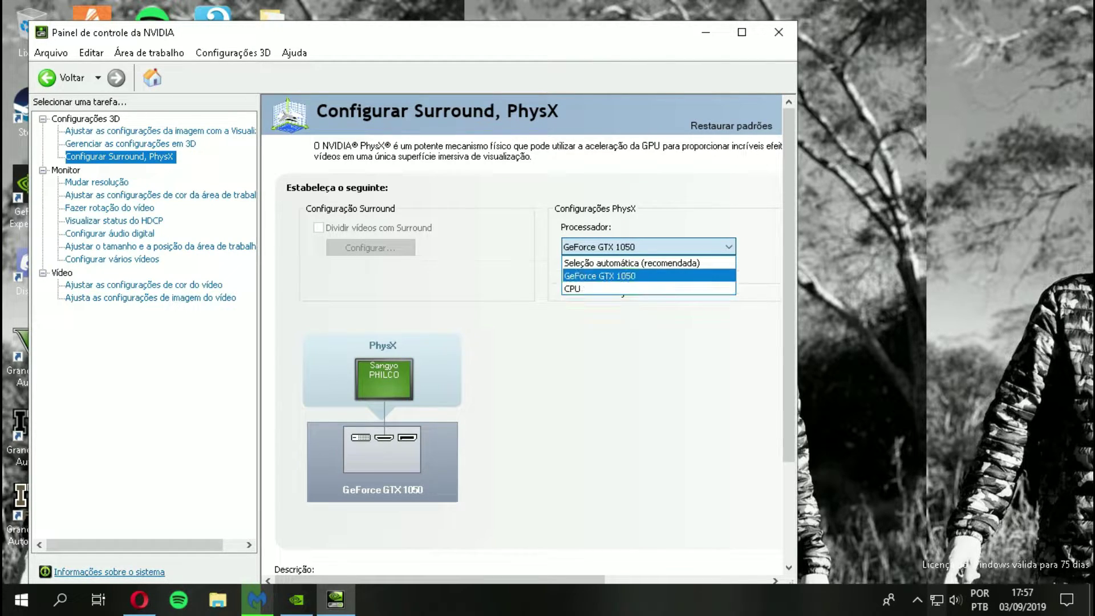
key(Escape)
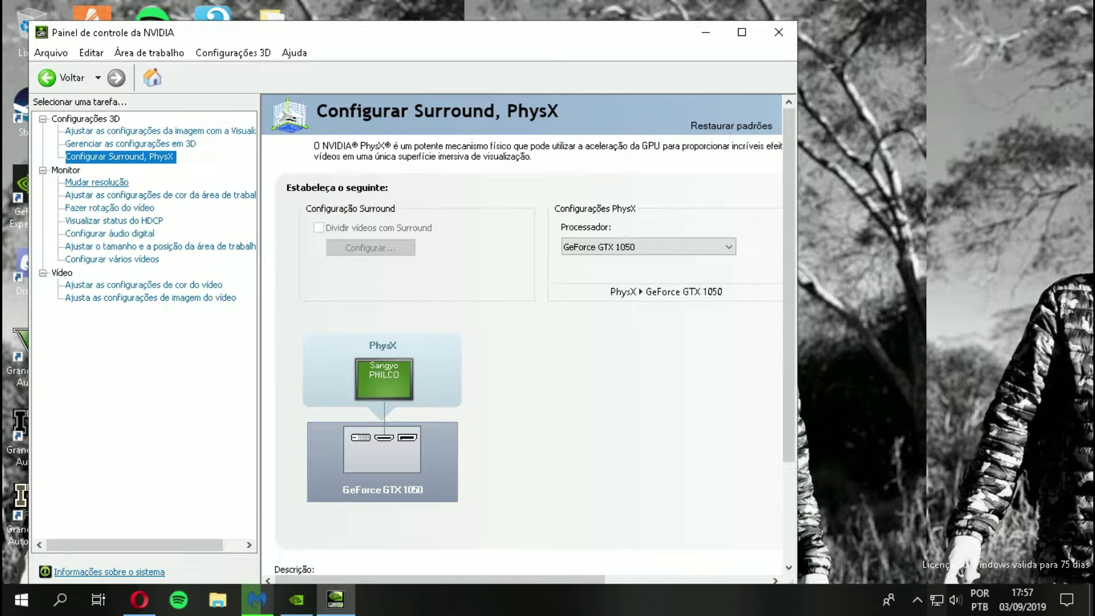
- Check the available display resolutions and refresh rates under Mudar resolução, and close the NVIDIA Control Panel
click(96, 182)
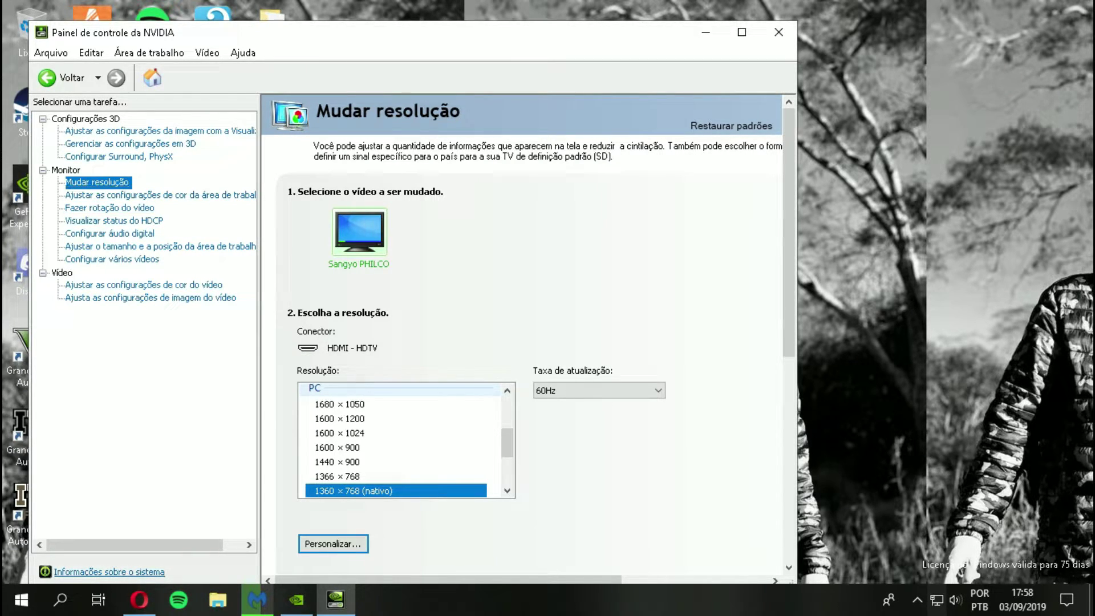
scroll(406, 440, down, 1)
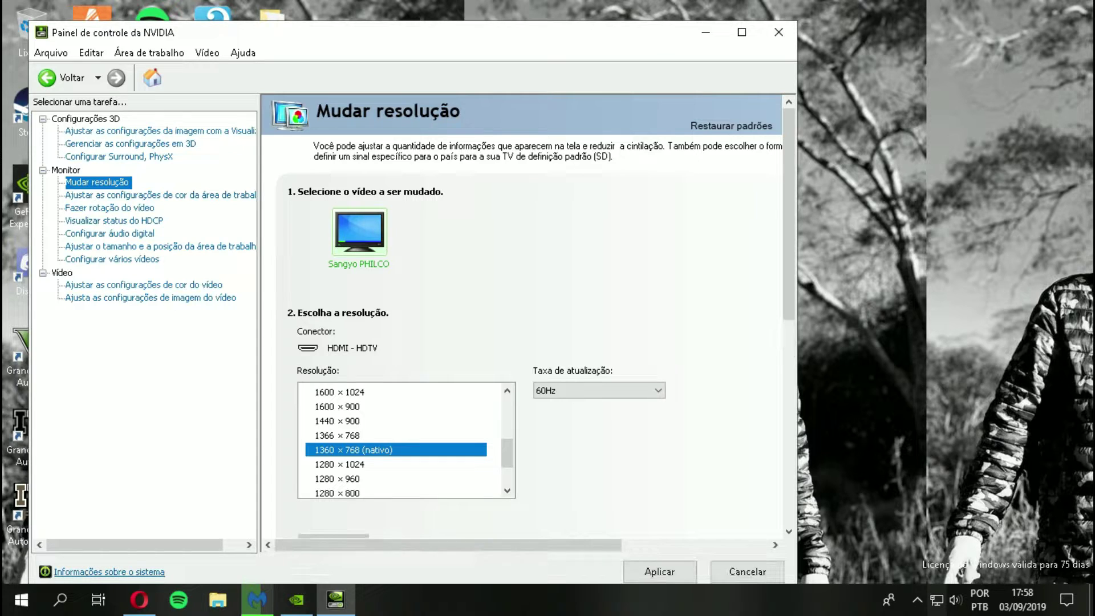
click(598, 390)
key(Escape)
key(alt+F4)
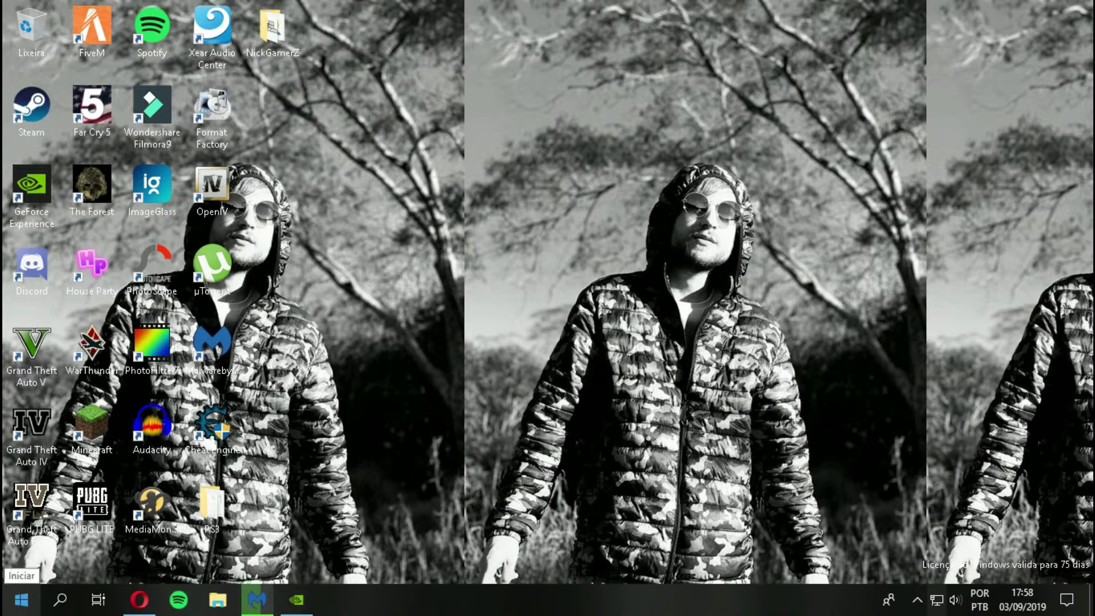
- Find Desfragmentar e Otimizar Unidades with a Windows search for "desfrag" and open it
click(60, 599)
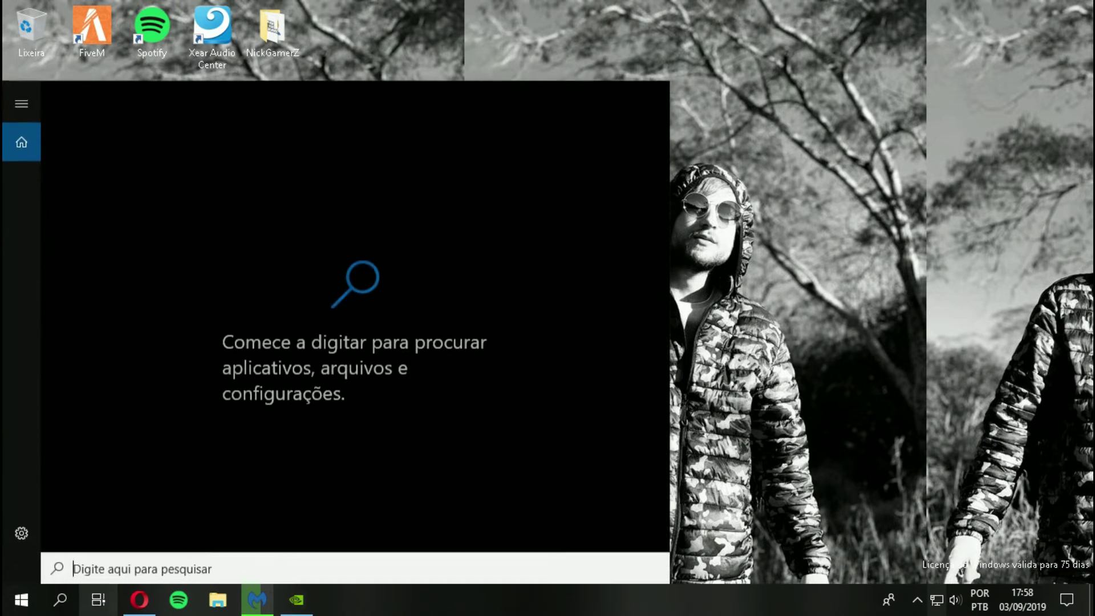
text(desfrag)
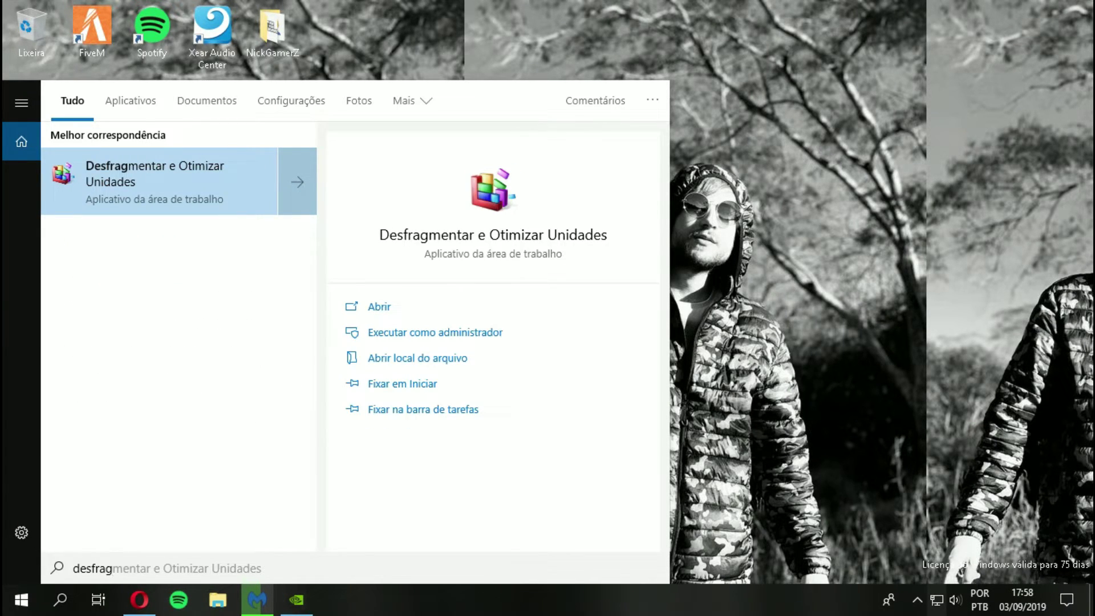
key(Return)
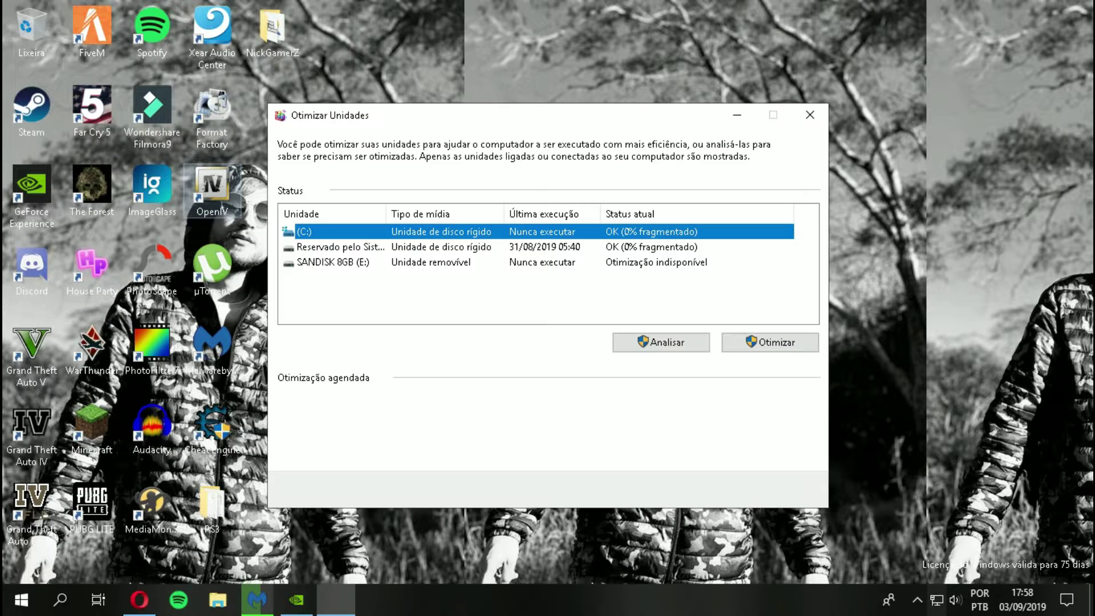
- Examine the fragmentation status of the C:, system reserved and SANDISK 8GB (E:) drives, and close the Otimizar Unidades window
click(341, 247)
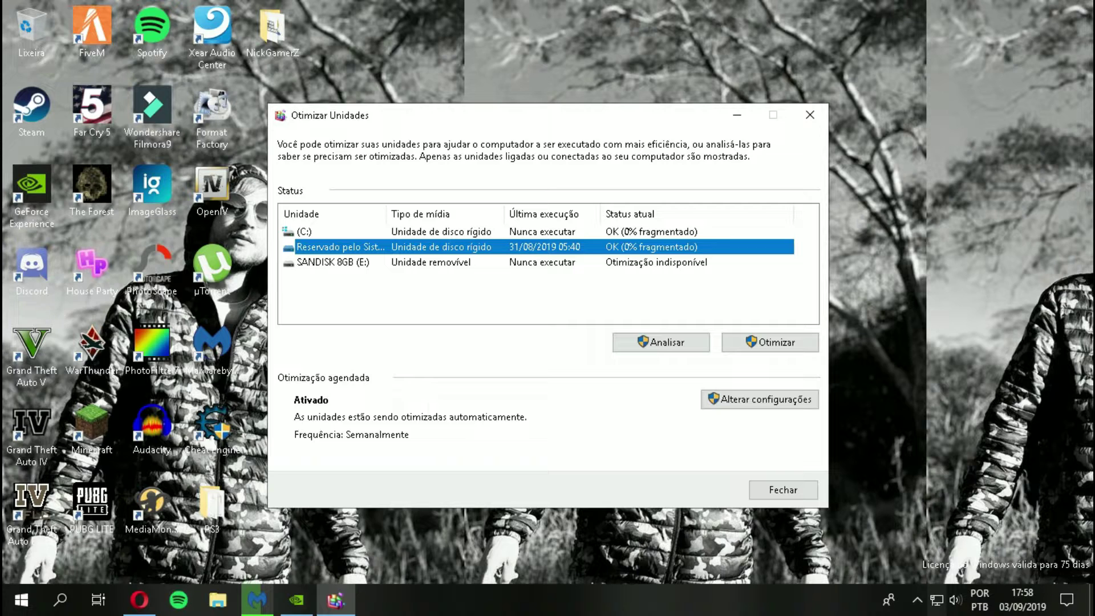
click(335, 231)
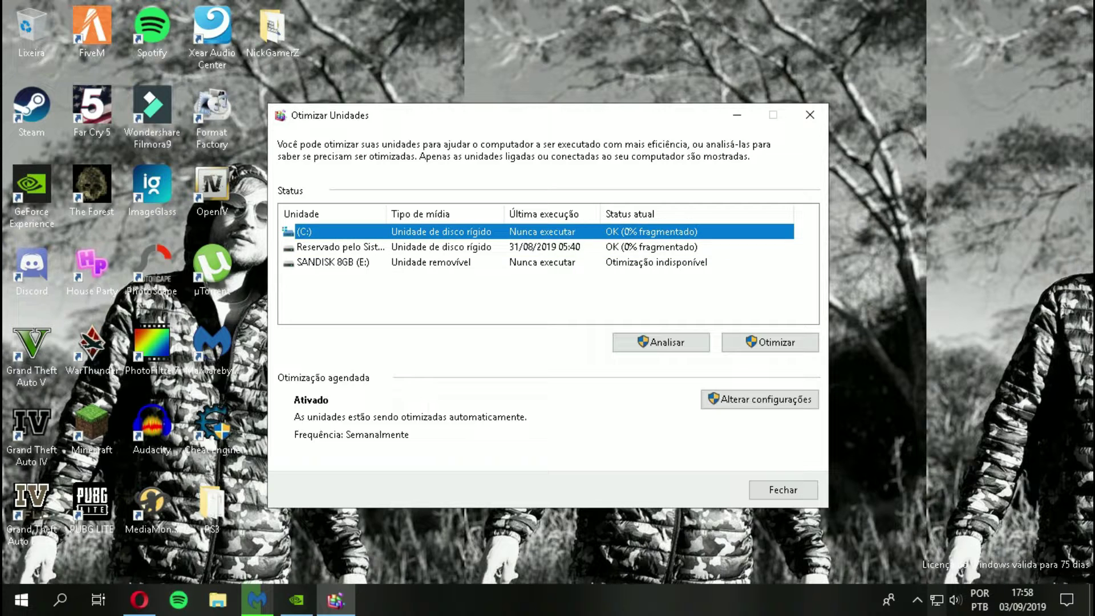
click(341, 247)
click(333, 262)
click(341, 247)
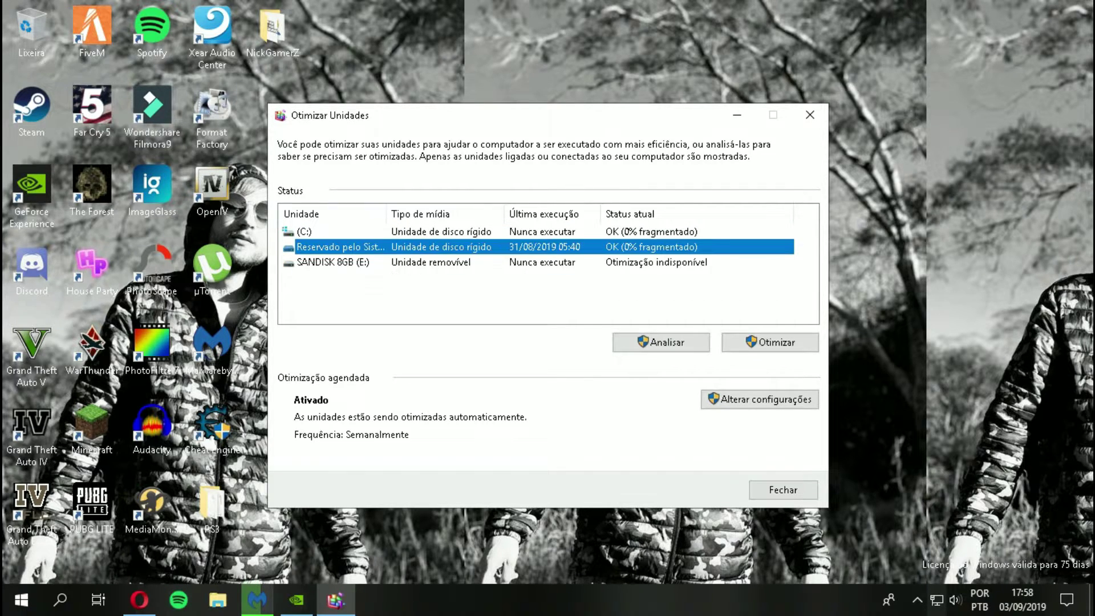
click(333, 262)
click(341, 247)
click(341, 232)
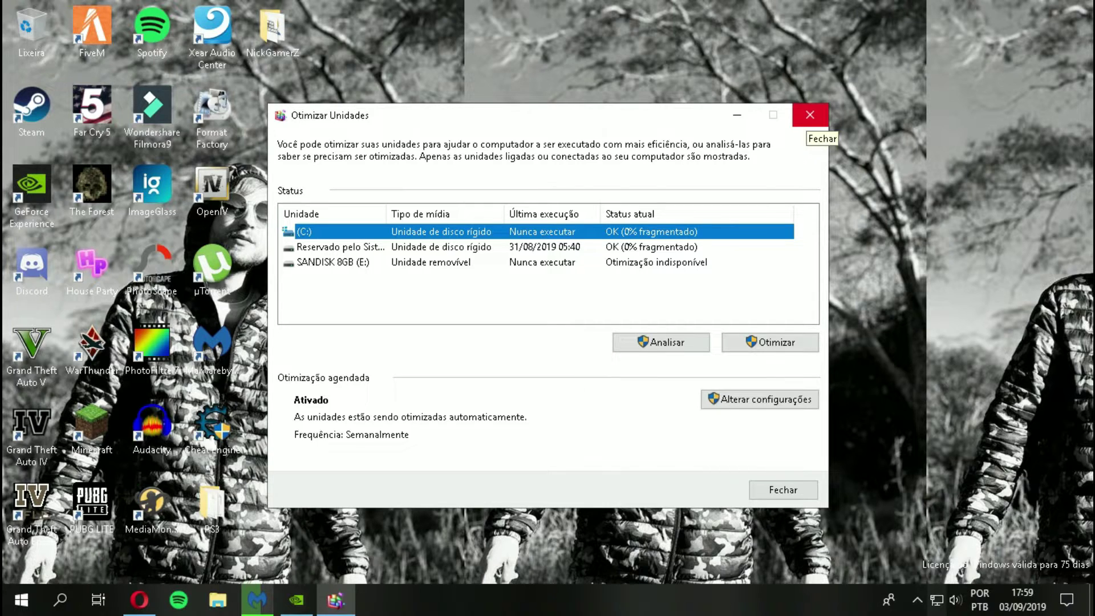
click(809, 114)
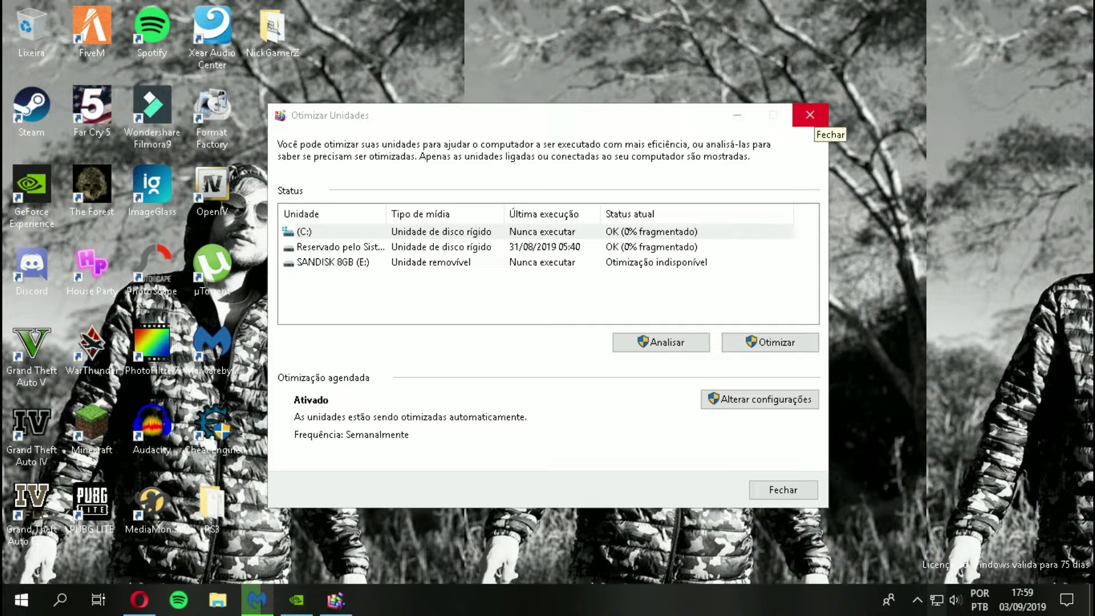
click(810, 114)
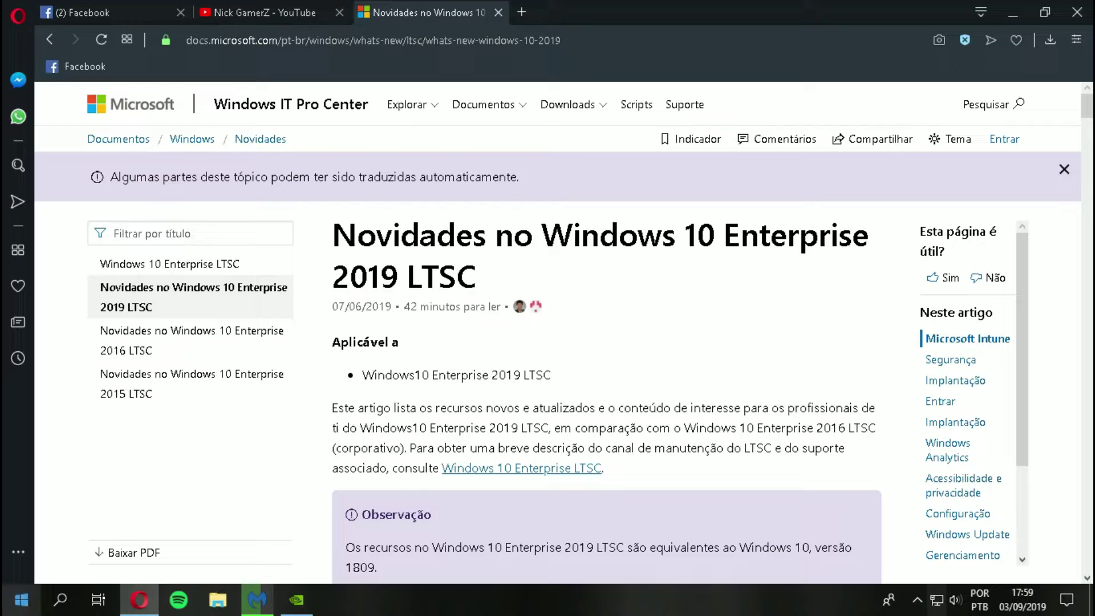
click(21, 599)
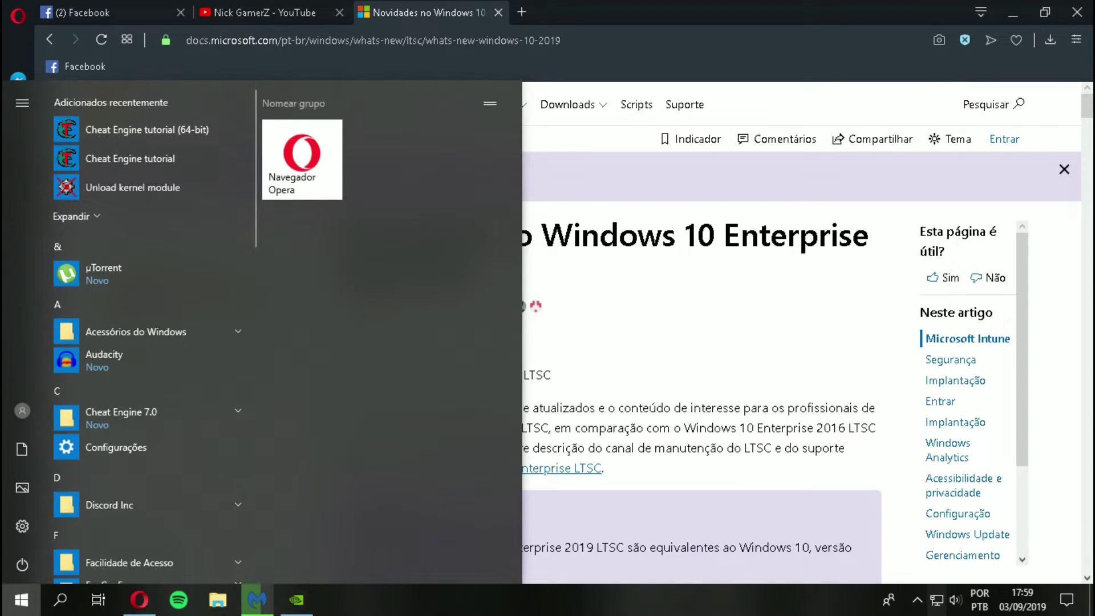
key(Escape)
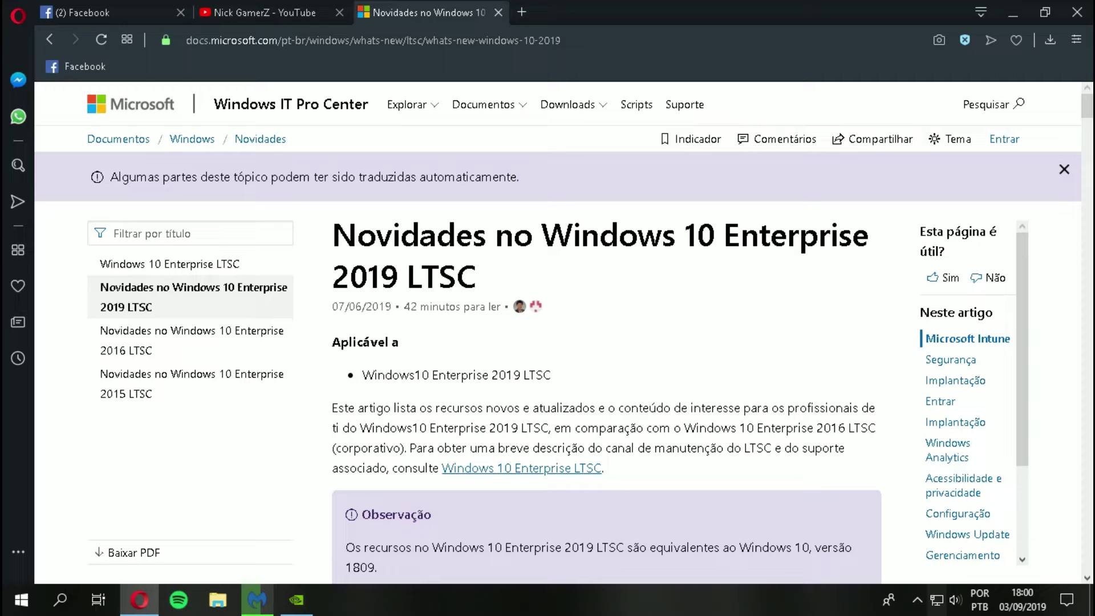
key(super)
key(super)
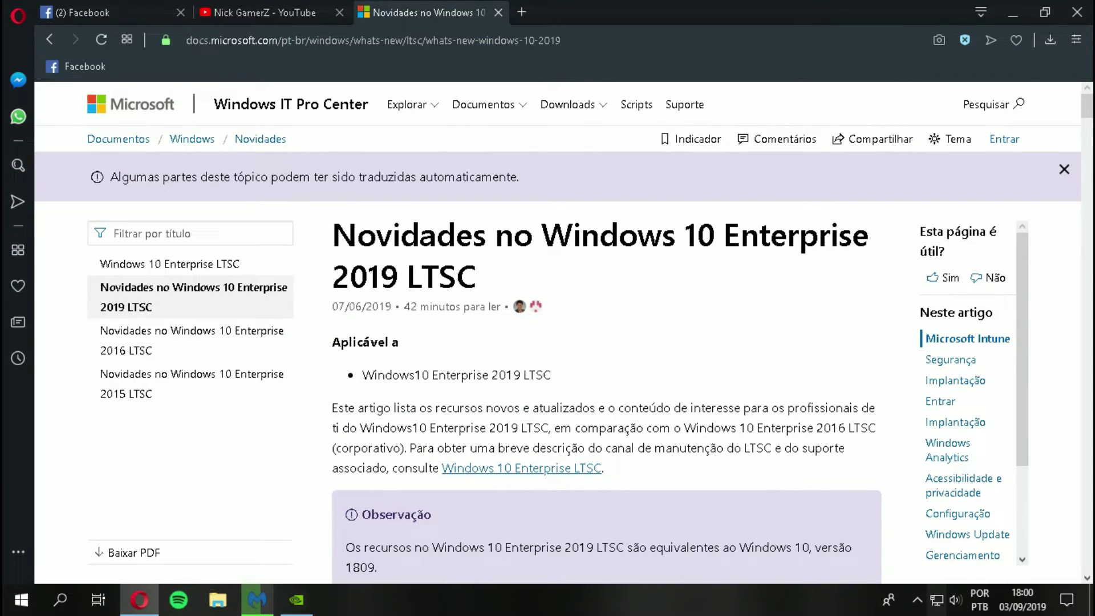